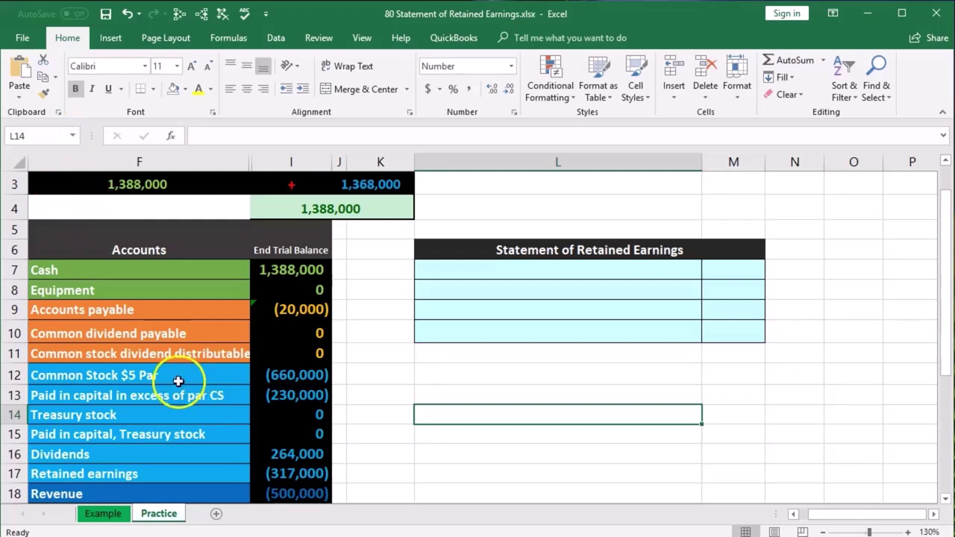
Examine the ending trial balance accounts and the SUM formulas behind the total debits less credits and net income cells.
drag(177, 379, 288, 472)
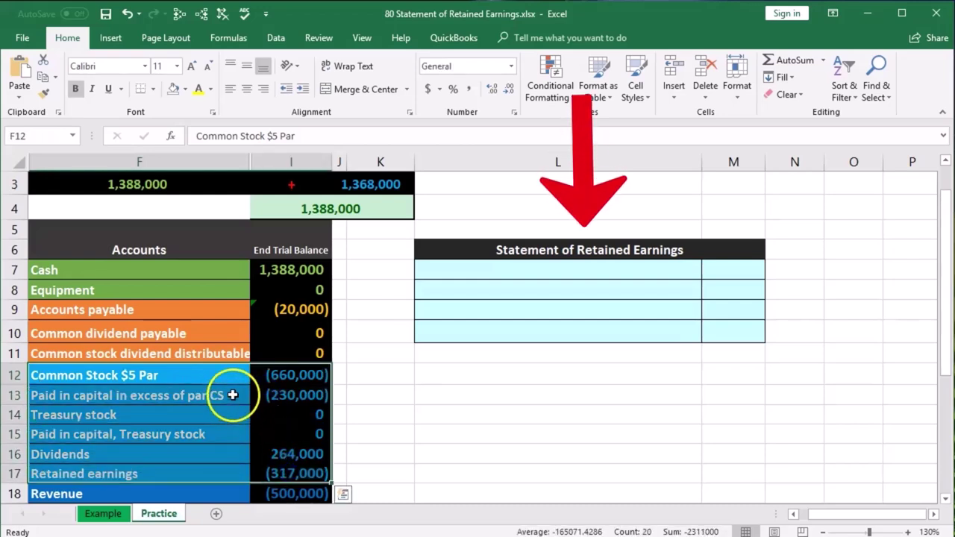
click(473, 273)
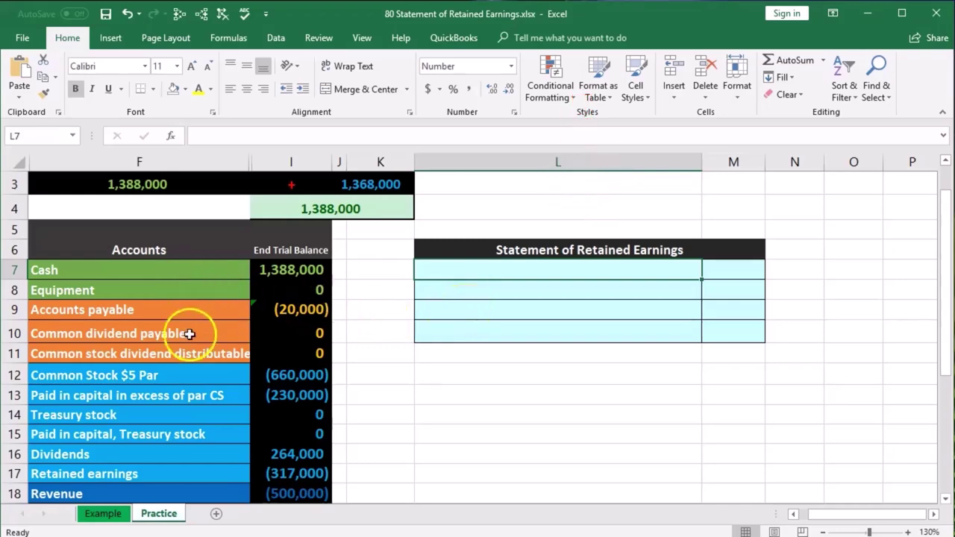
scroll(190, 333, down, 1)
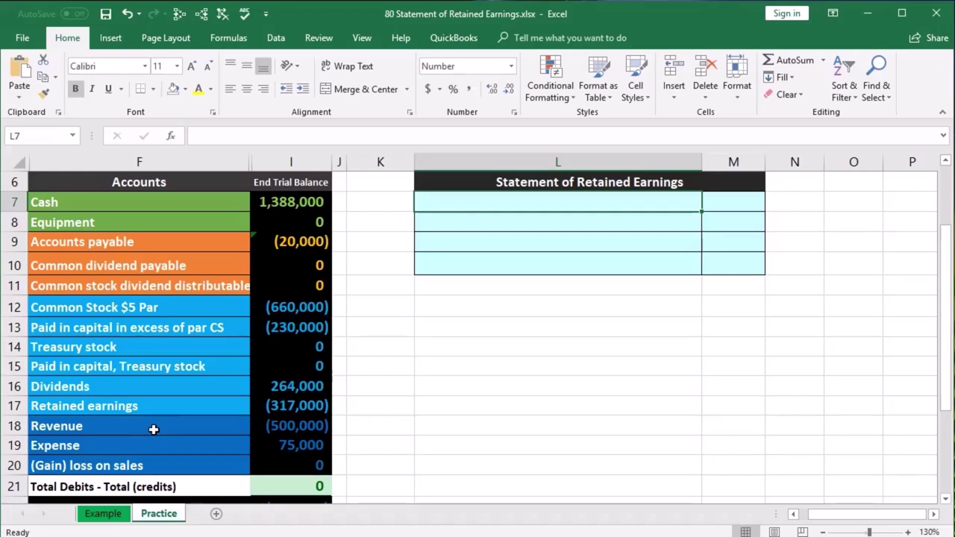
click(287, 202)
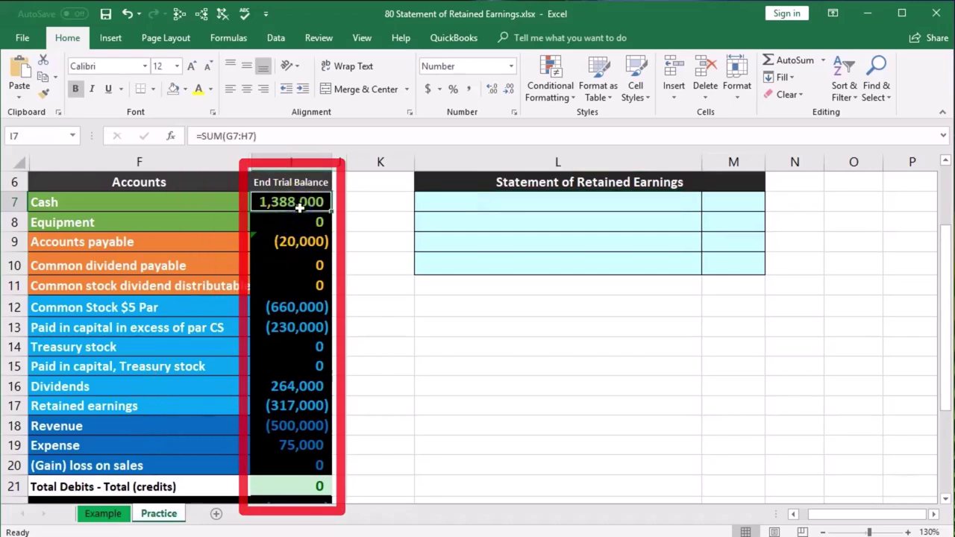
click(294, 250)
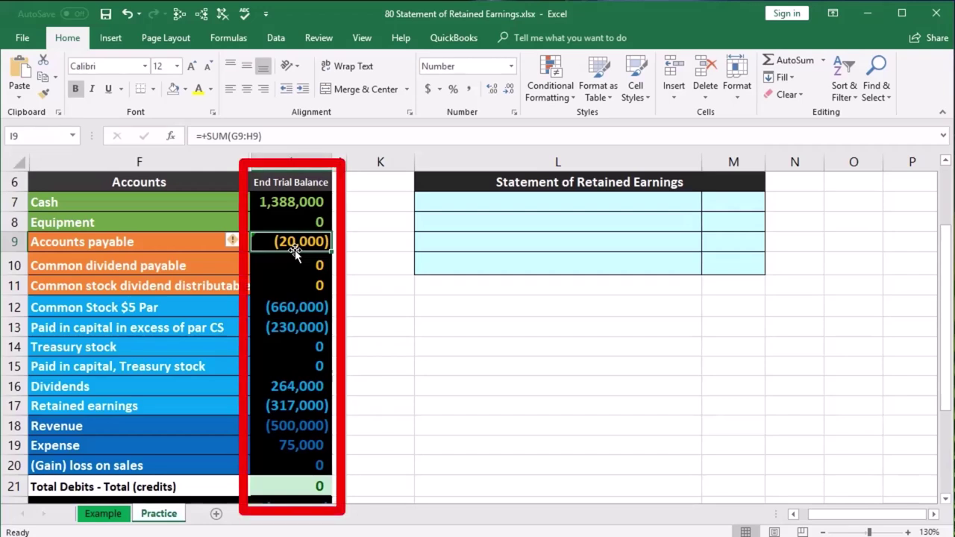
click(295, 481)
double_click(296, 485)
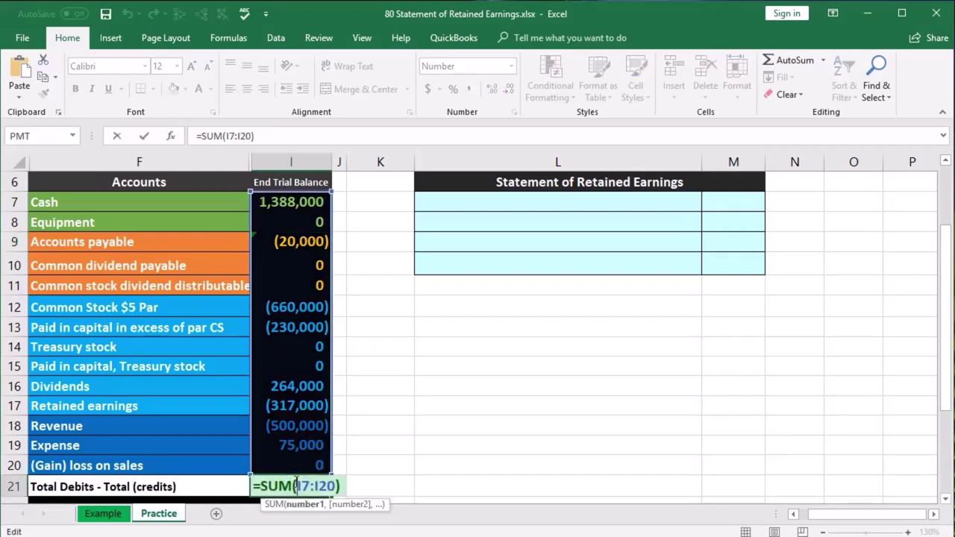
key(Return)
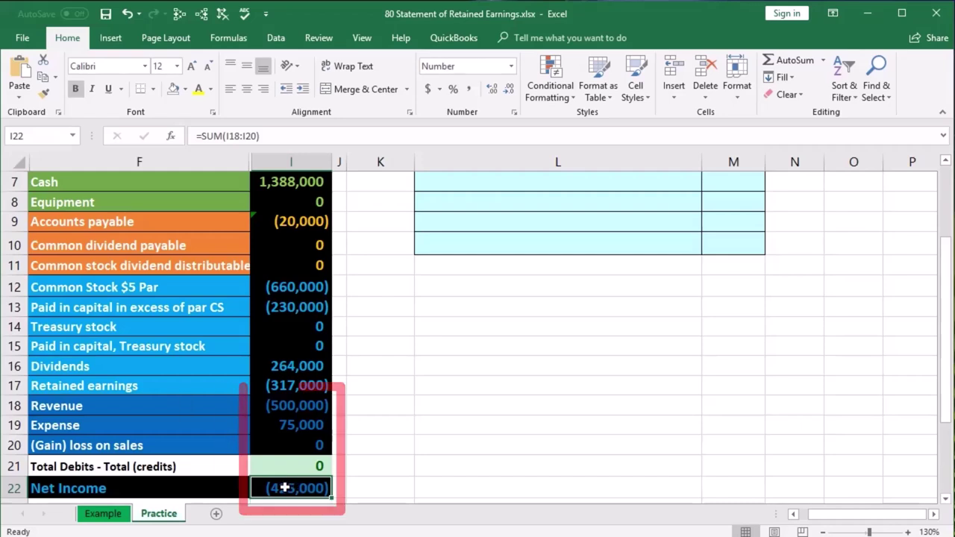
double_click(284, 487)
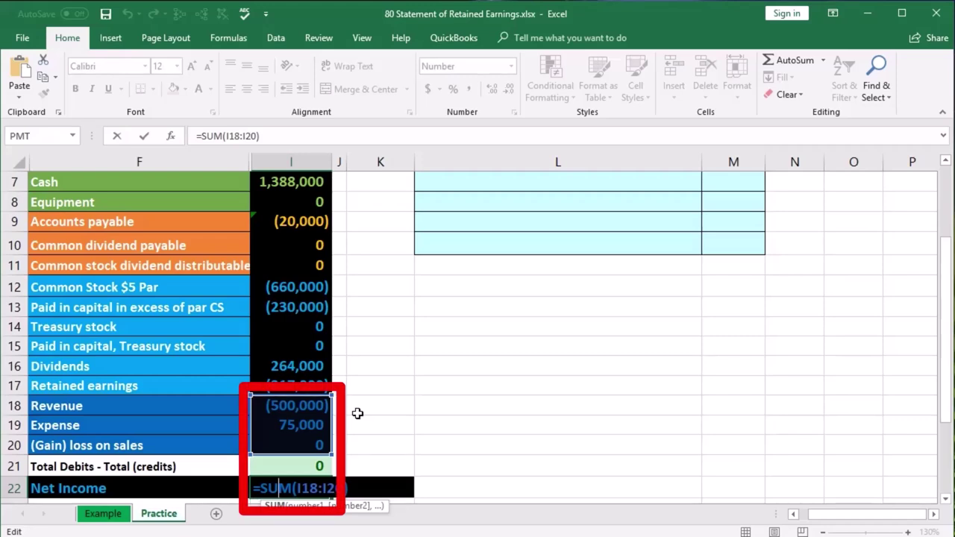
key(Return)
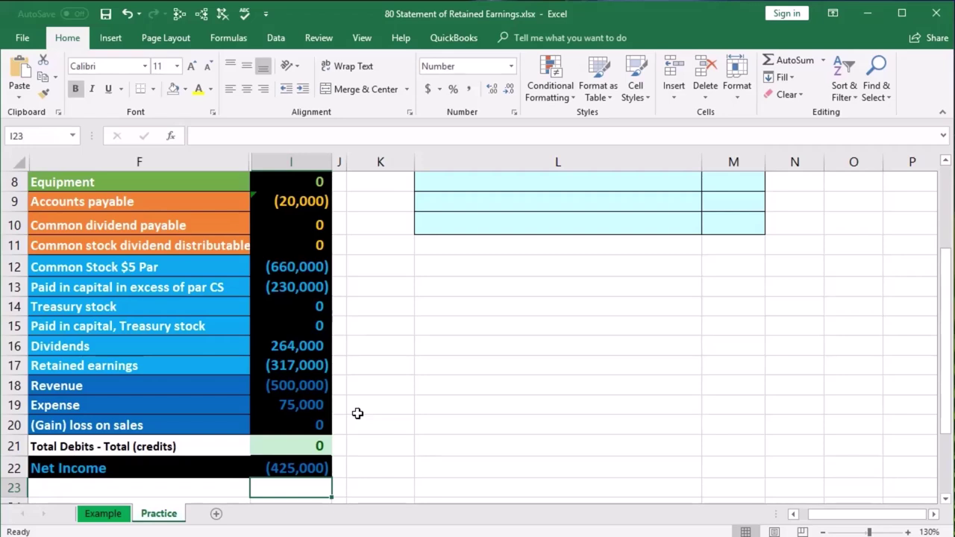
Compare the sum of the asset and liability balances with the sum of the equity and income statement balances.
scroll(328, 388, up, 1)
drag(100, 322, 279, 415)
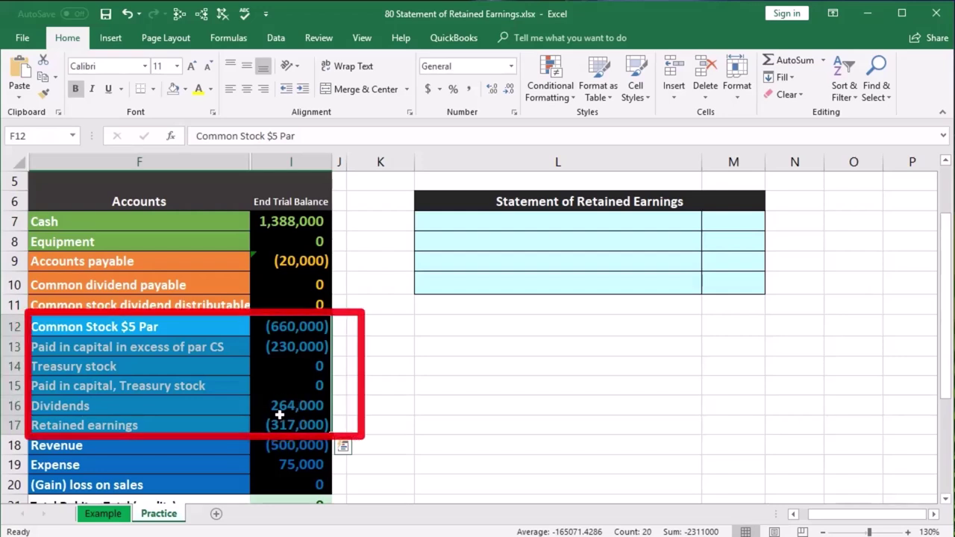
click(418, 342)
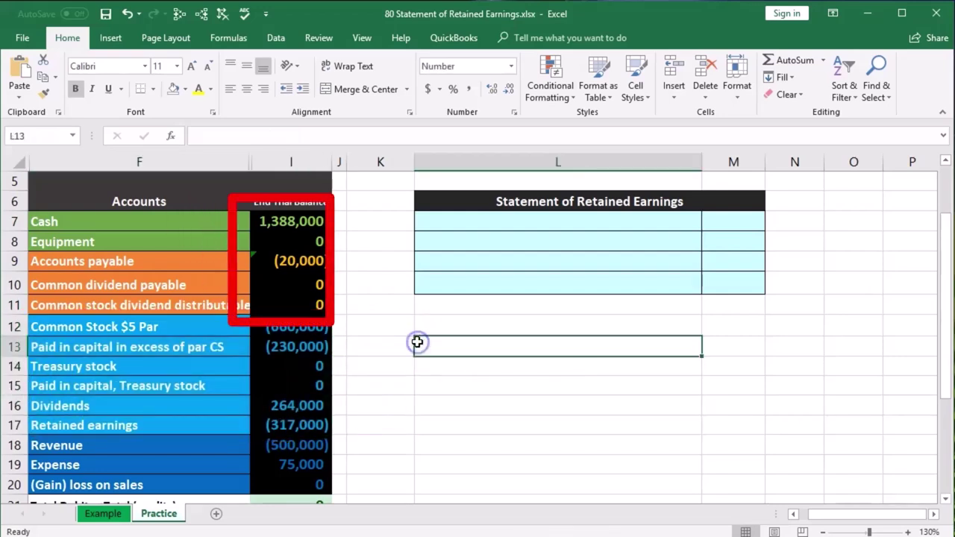
drag(313, 220, 313, 304)
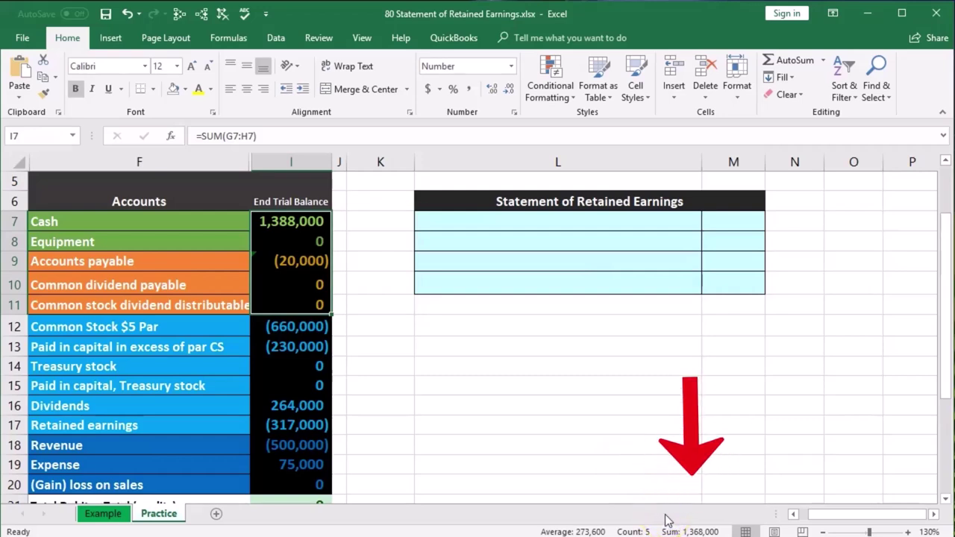
drag(318, 326, 306, 475)
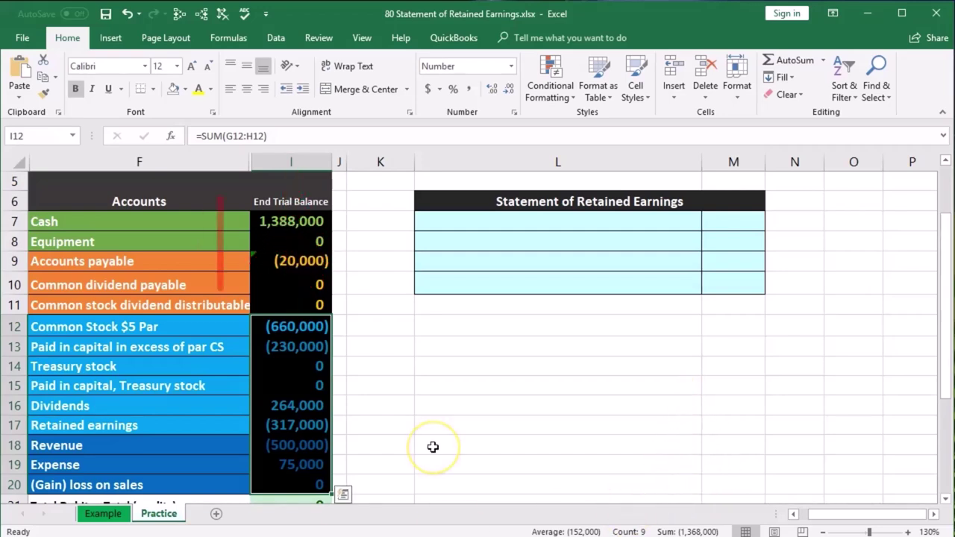
click(429, 405)
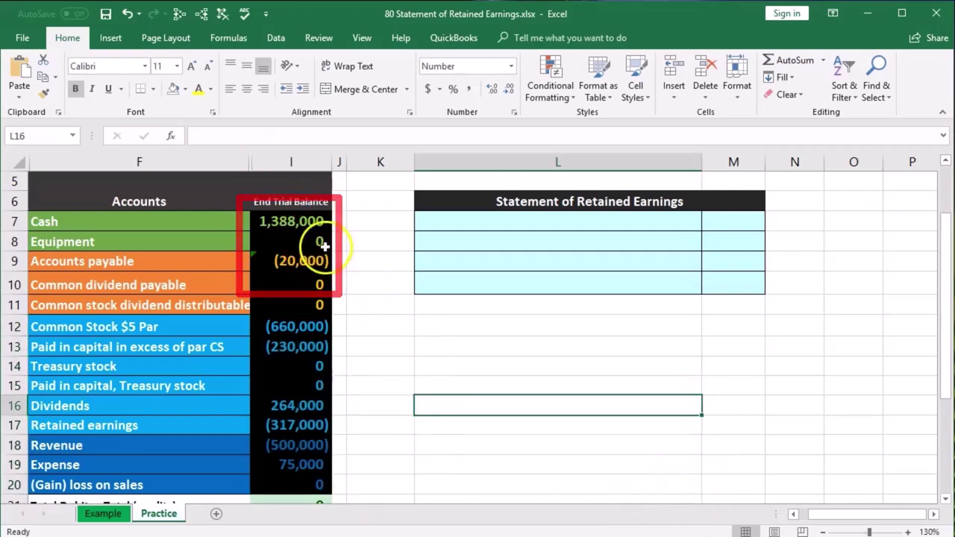
click(287, 225)
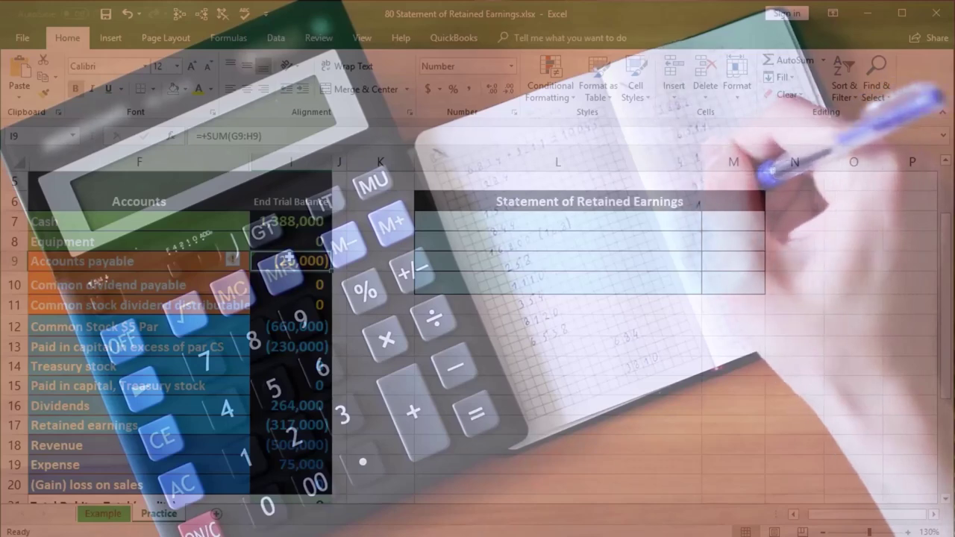
click(284, 319)
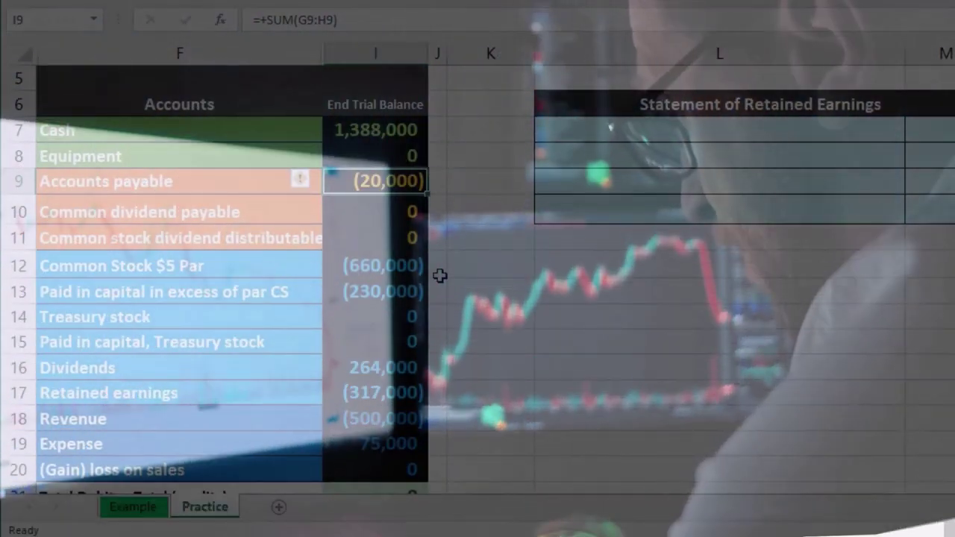
Inspect the balances and formulas of common stock, paid-in capital, dividends and retained earnings in the End Trial Balance column.
drag(414, 264, 406, 282)
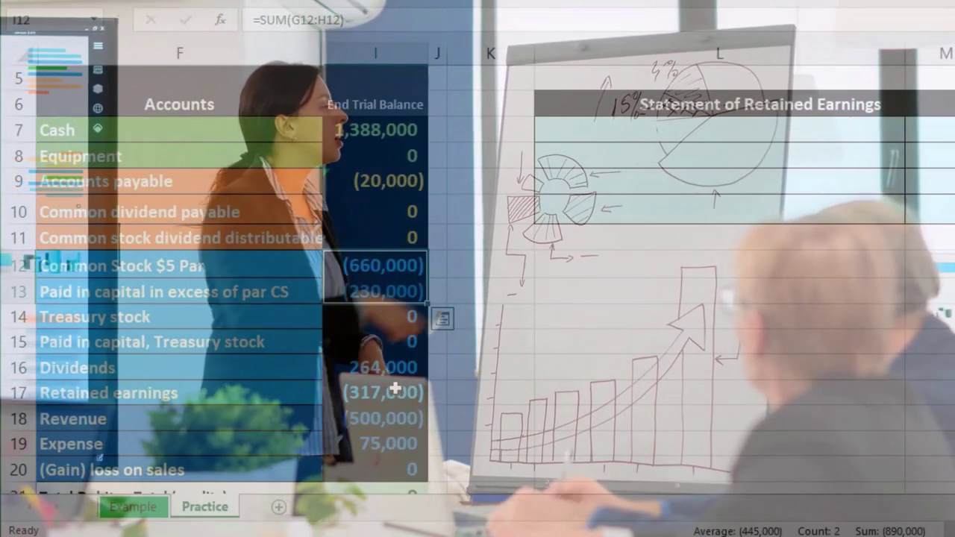
click(394, 373)
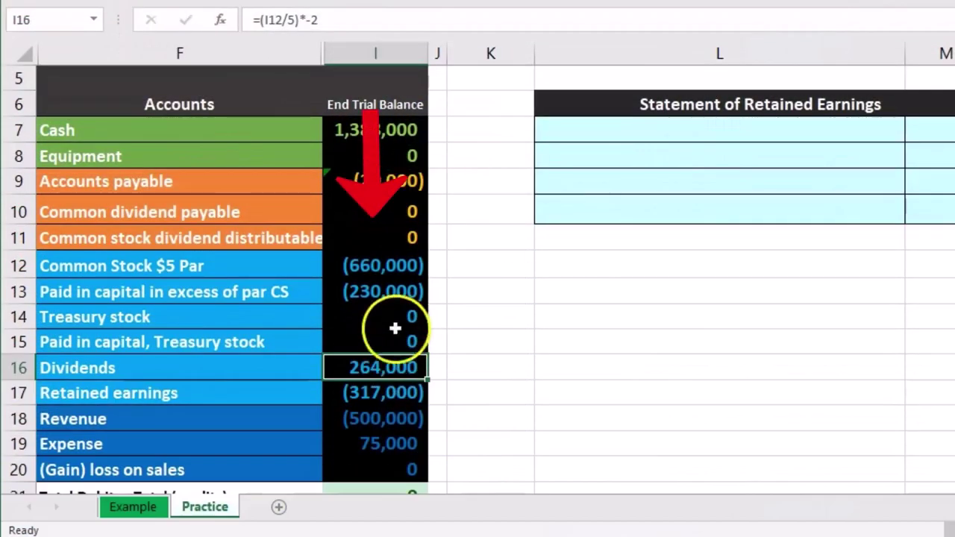
drag(379, 271, 393, 280)
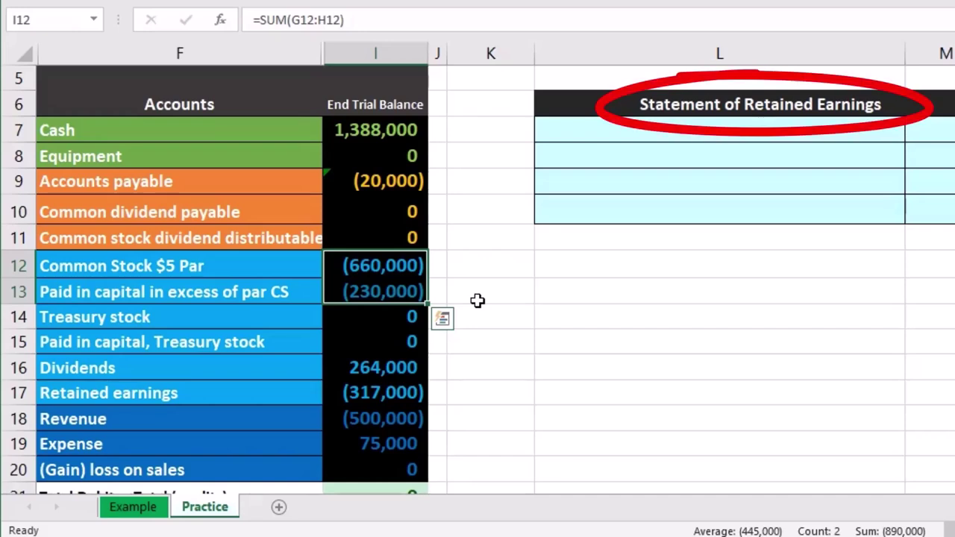
click(418, 392)
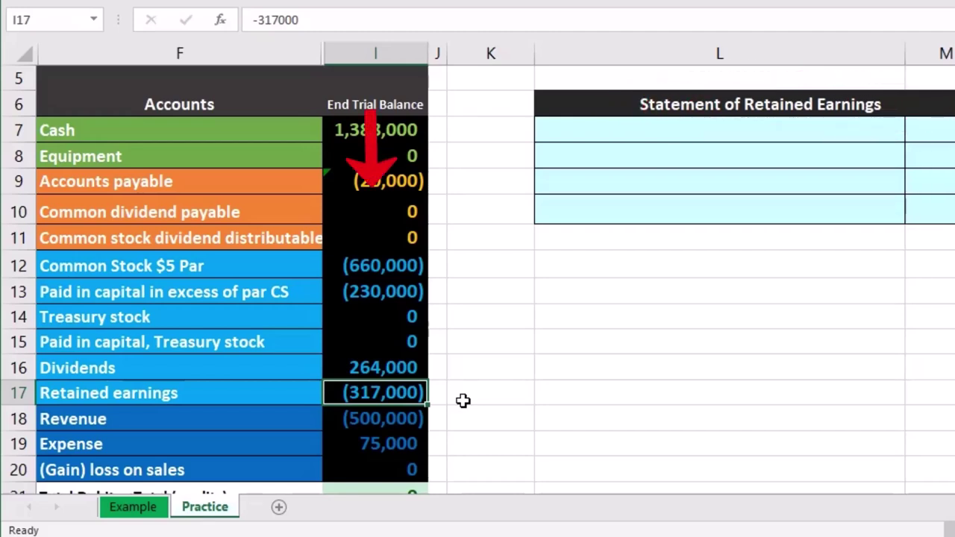
drag(403, 267, 418, 295)
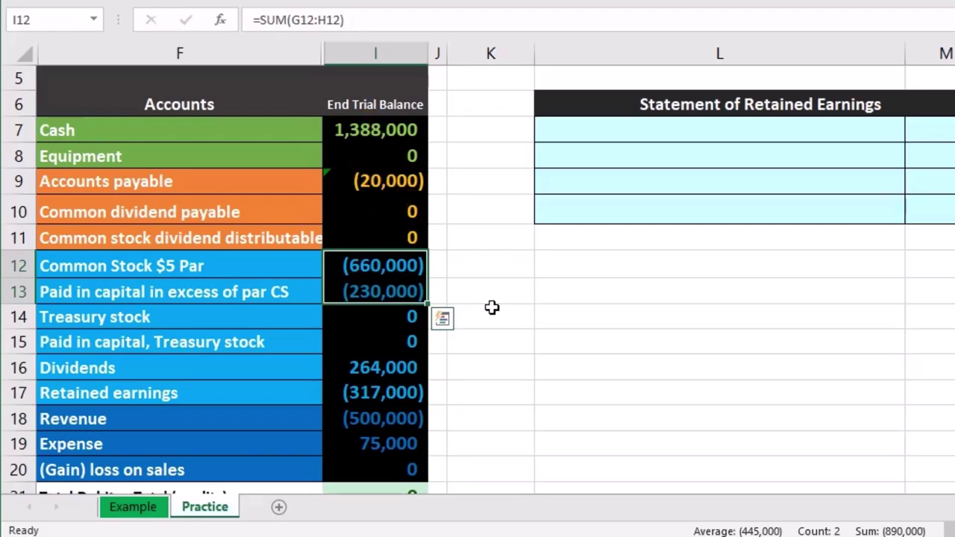
scroll(491, 307, down, 1)
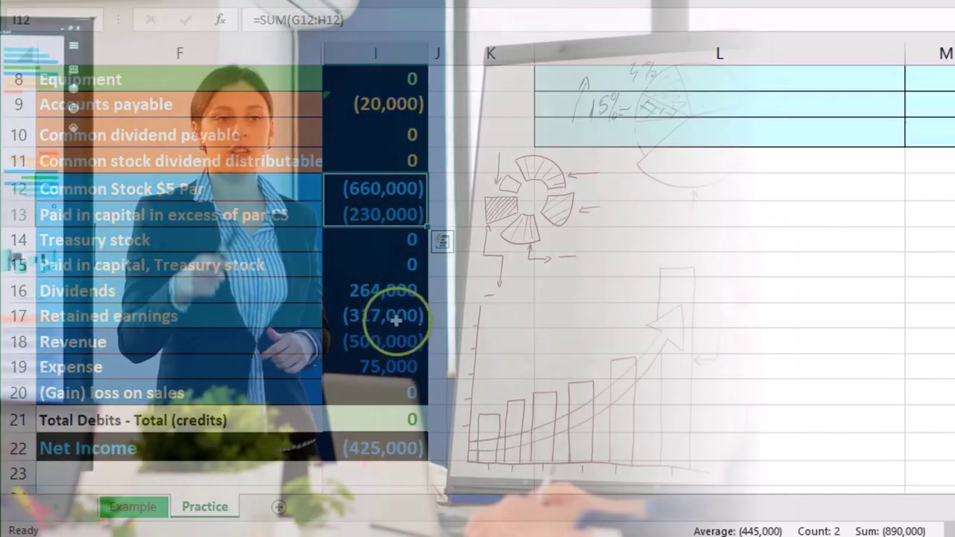
click(384, 291)
scroll(458, 349, up, 1)
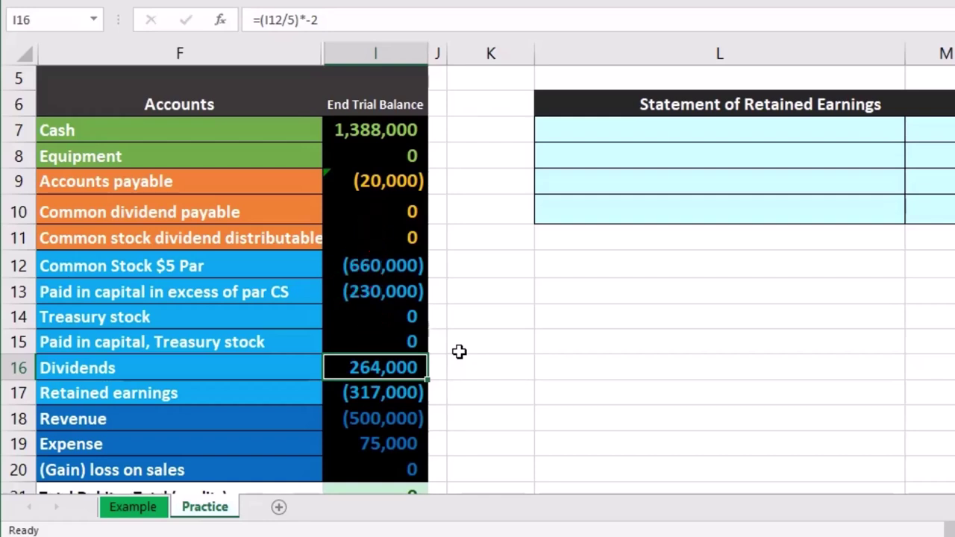
drag(399, 274, 397, 283)
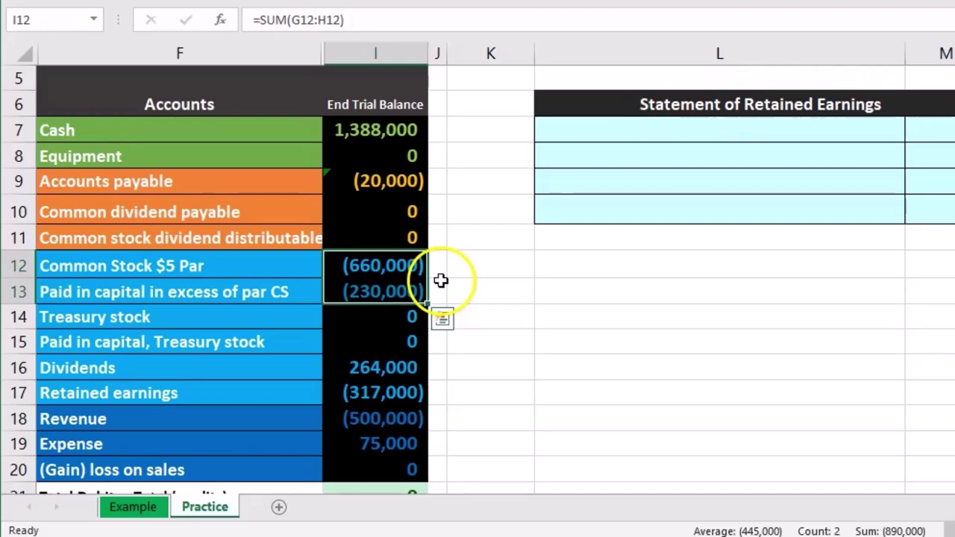
Enter the label "Retained earnings, Jan 1, 20x1" in cell L7, the first line of the Statement of Retained Earnings.
click(591, 135)
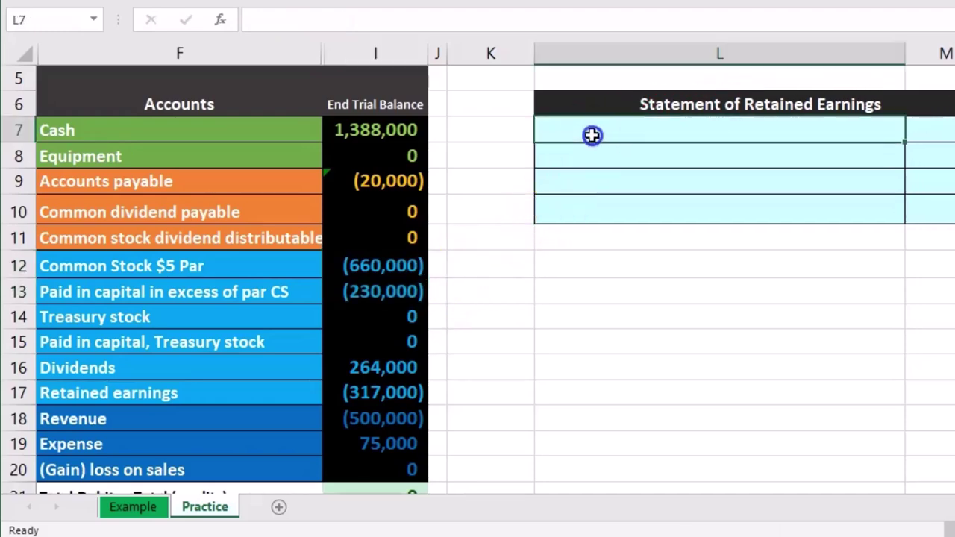
text(Retained)
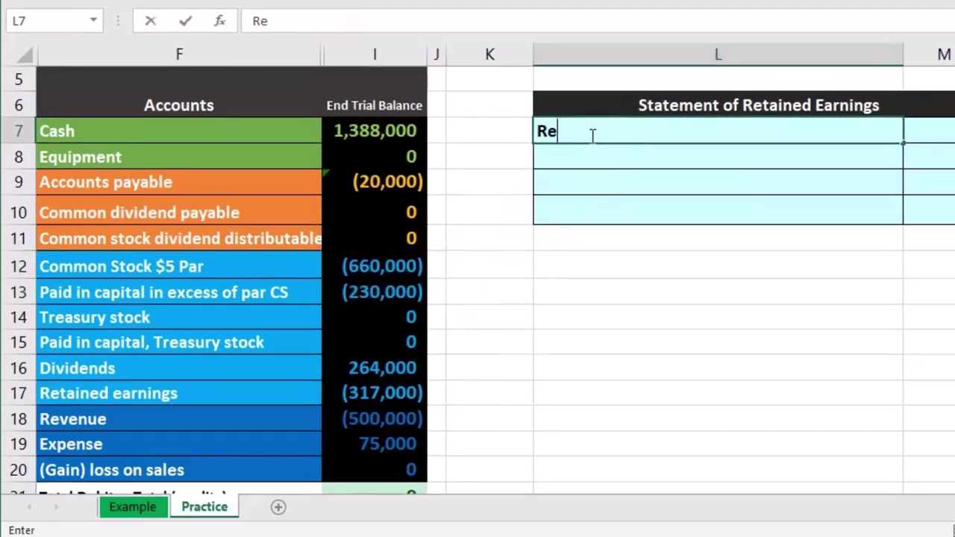
text( earnings, Jan 1, 20x1)
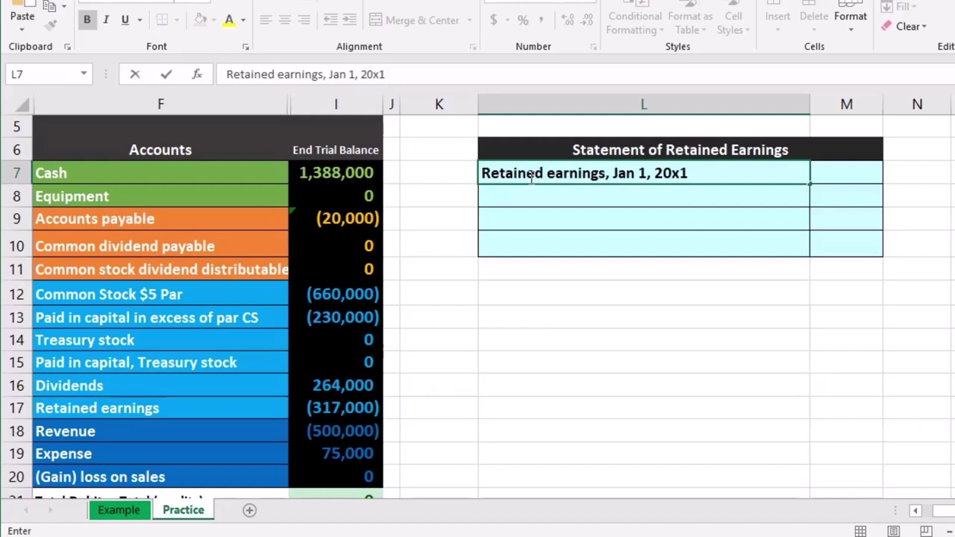
key(Tab)
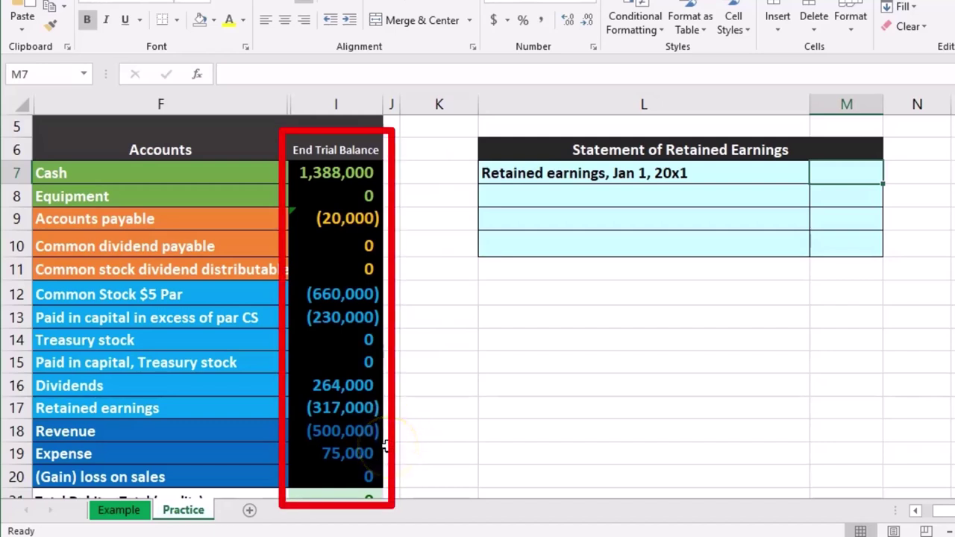
Examine the trial balance amounts for retained earnings, revenue, expense and dividends, including the sum of revenue and expense.
click(379, 408)
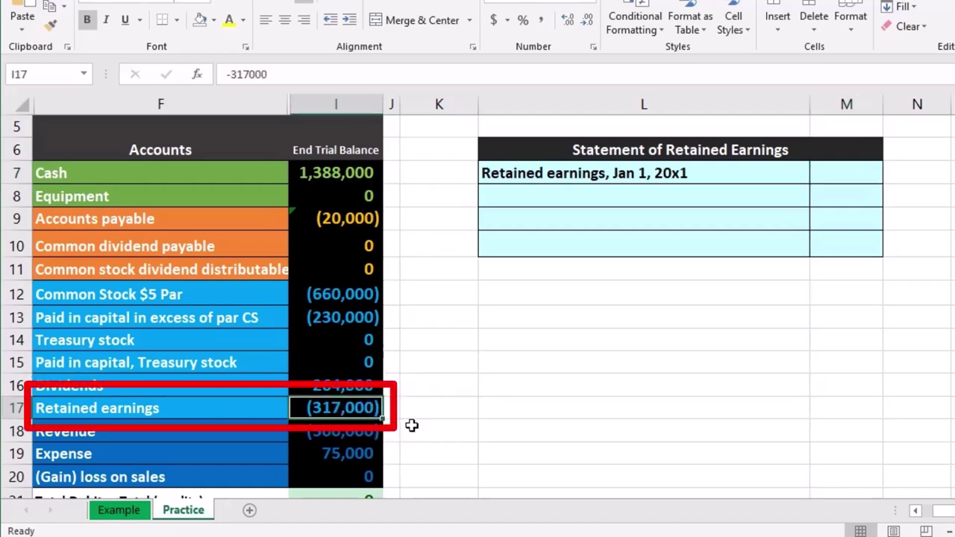
drag(356, 417, 352, 455)
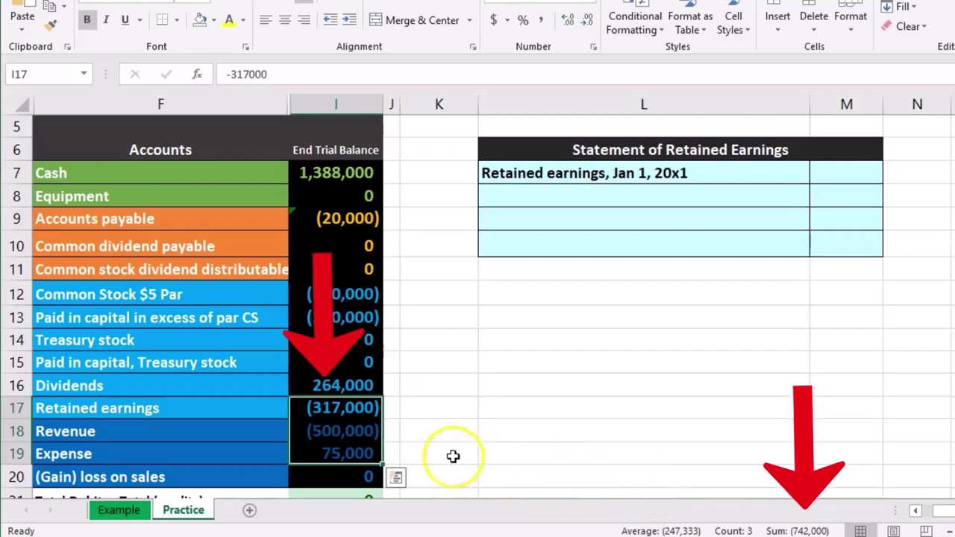
drag(360, 436, 360, 453)
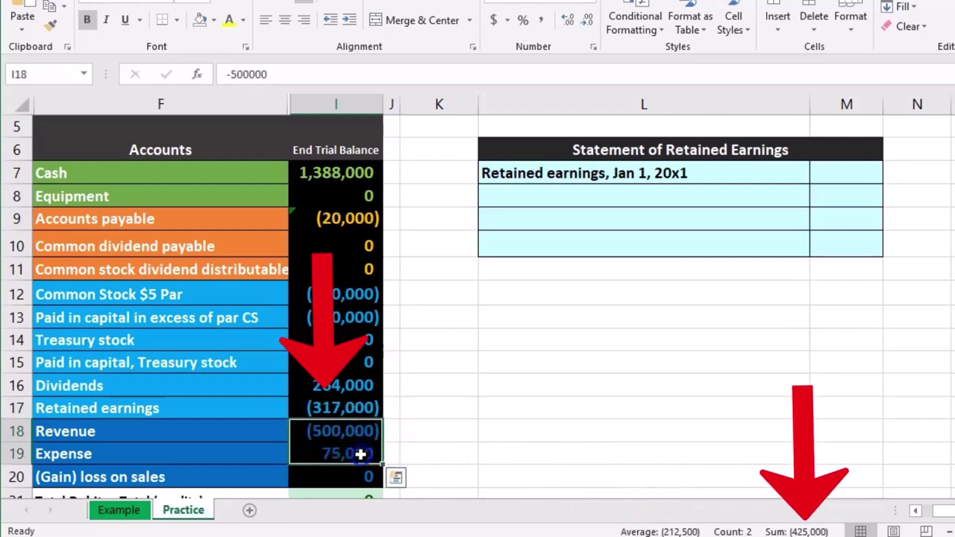
click(359, 411)
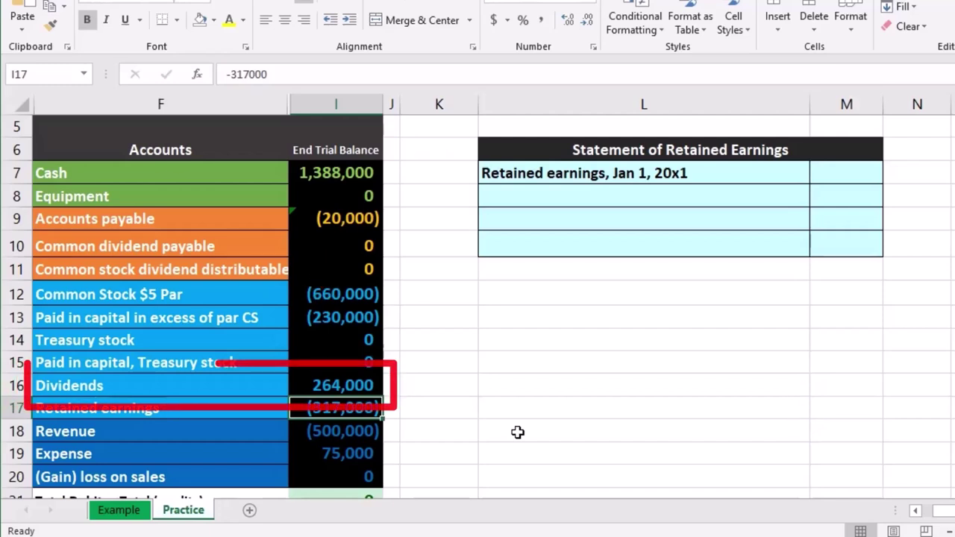
click(363, 376)
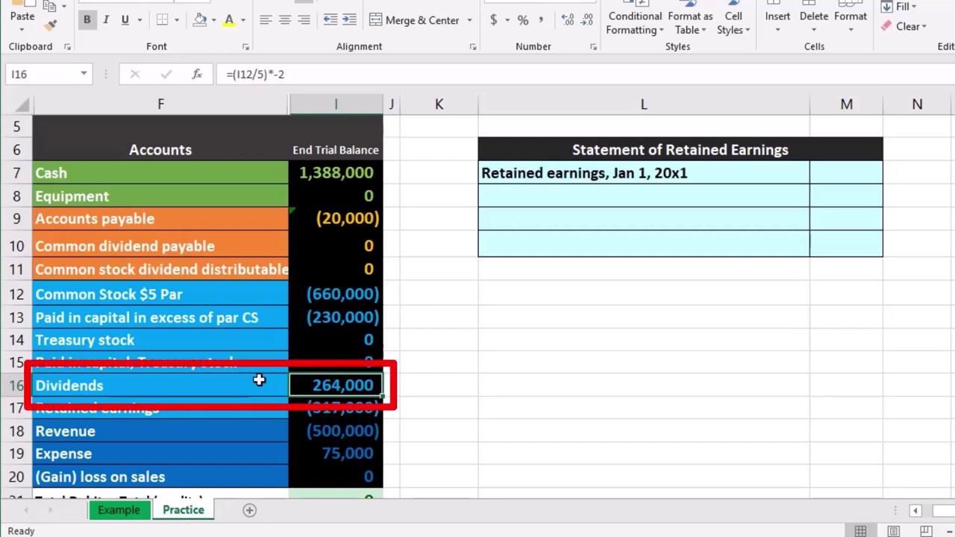
click(341, 408)
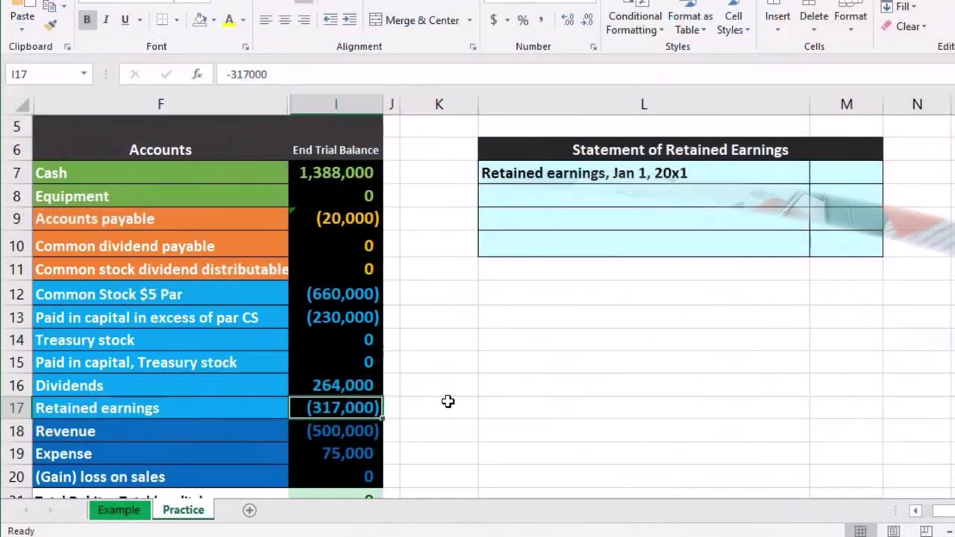
Enter the beginning retained earnings amount in cell M7 as the trial balance retained earnings with its sign reversed, -I17.
click(856, 174)
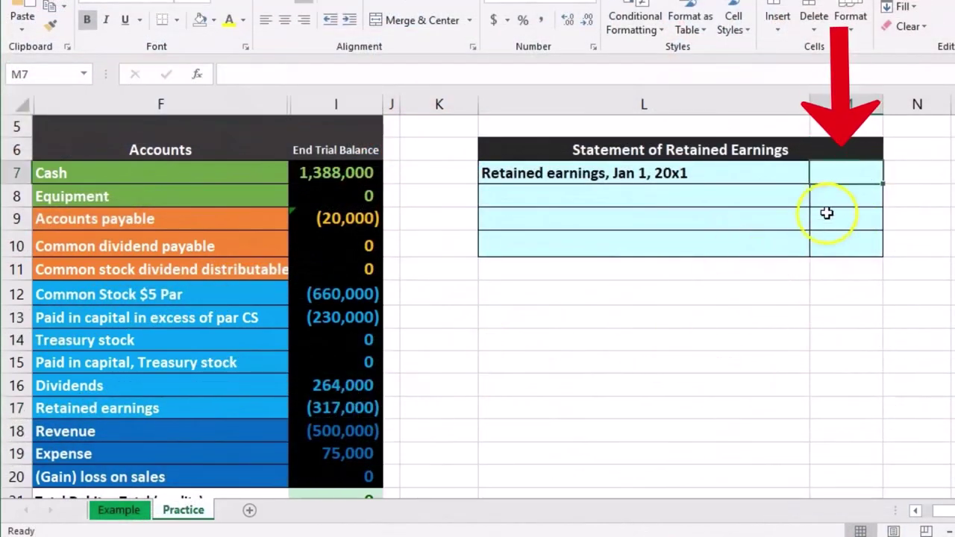
text(-I17)
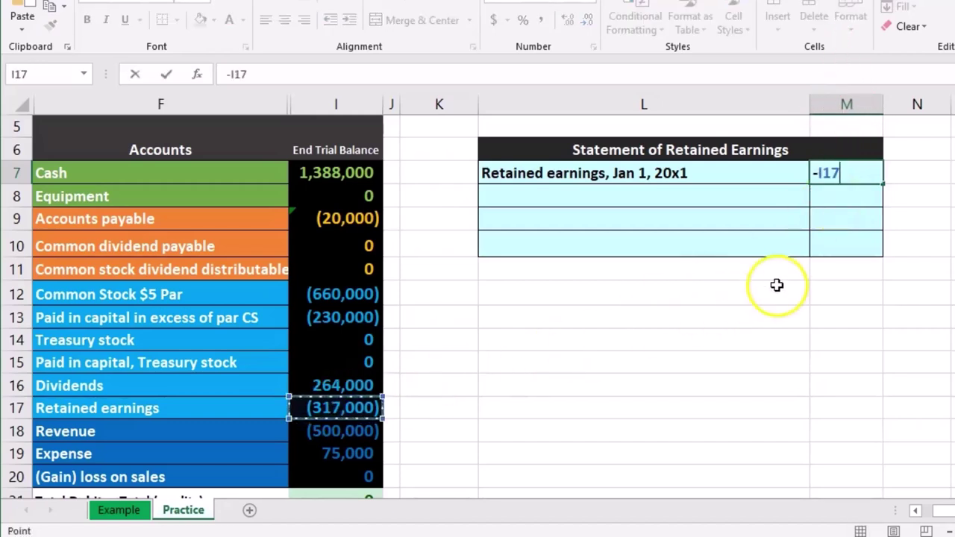
key(Return)
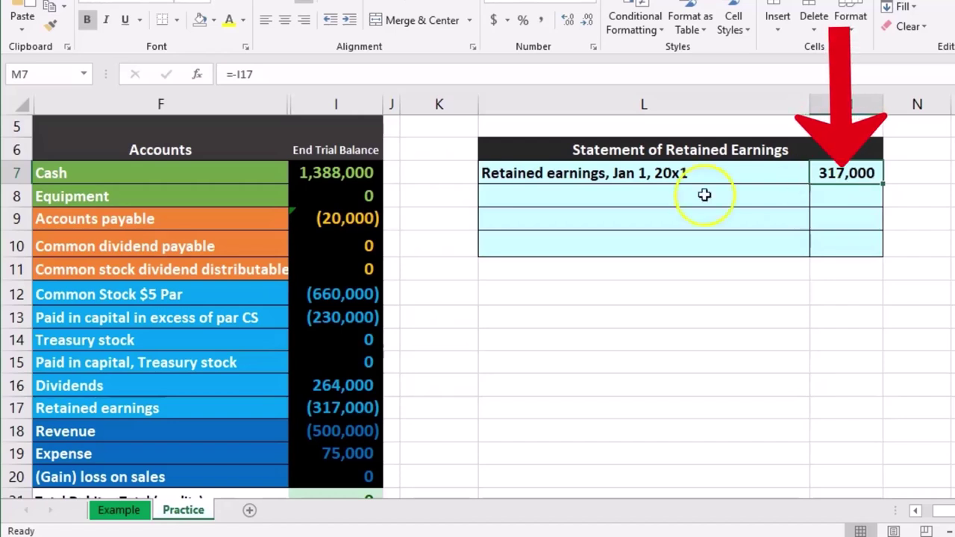
drag(349, 301, 348, 318)
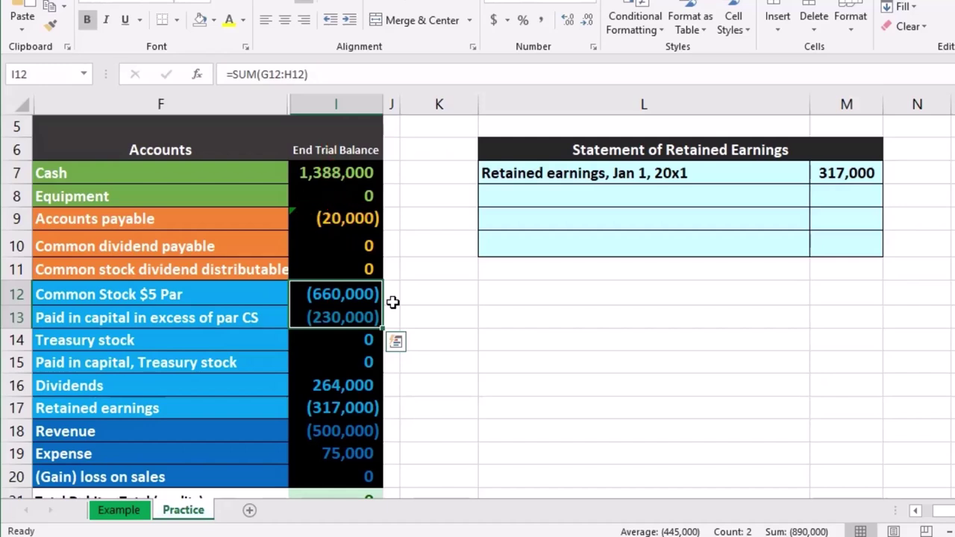
click(863, 171)
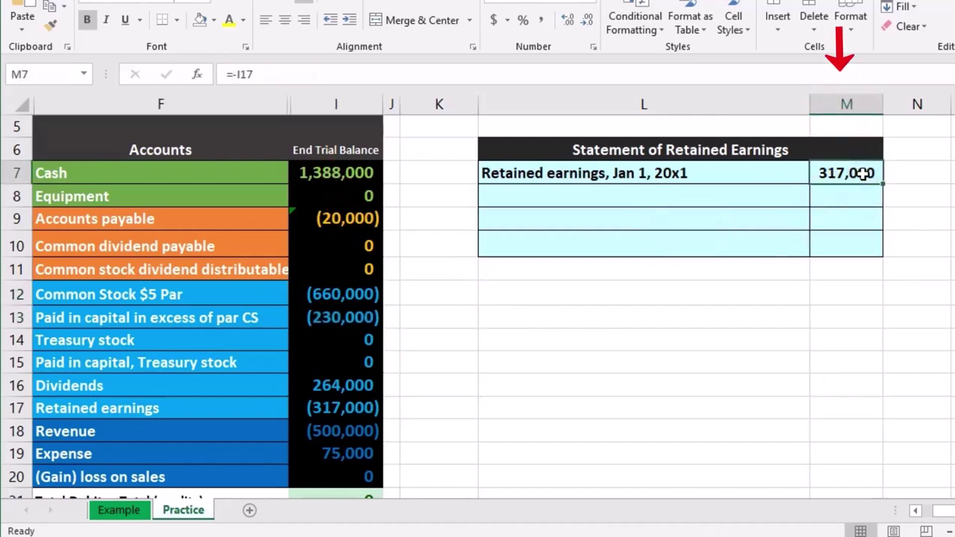
Enter the label "Plus net income" in cell L8, the second line of the Statement of Retained Earnings.
click(605, 196)
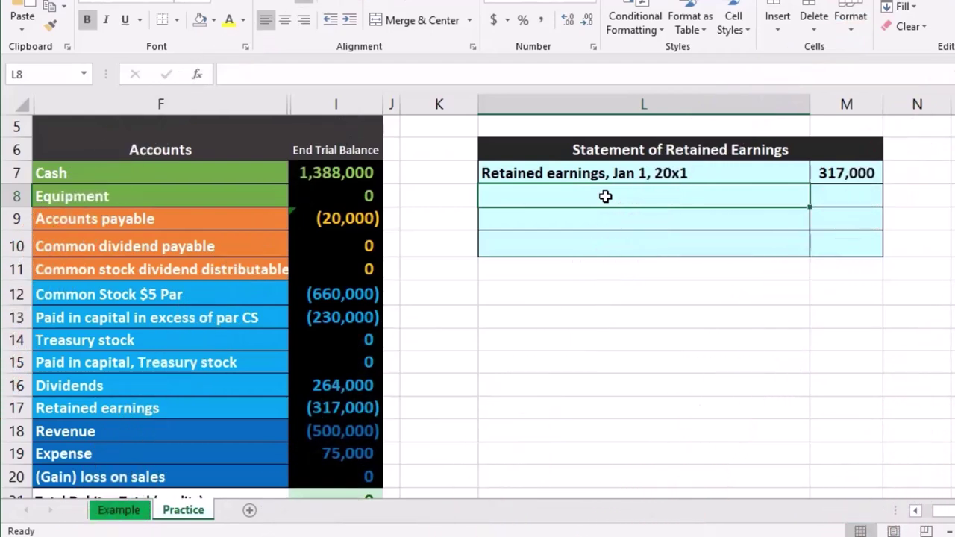
text(Plus net income)
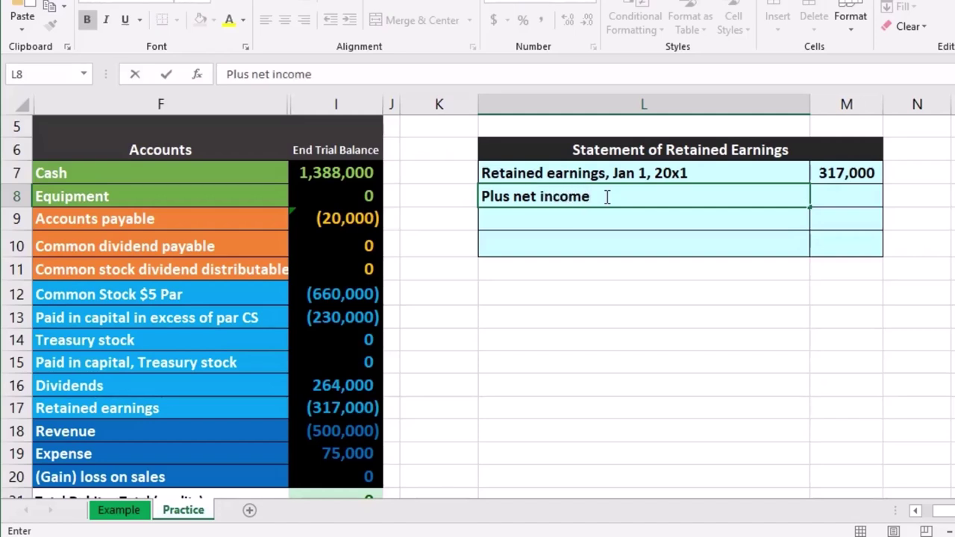
click(548, 294)
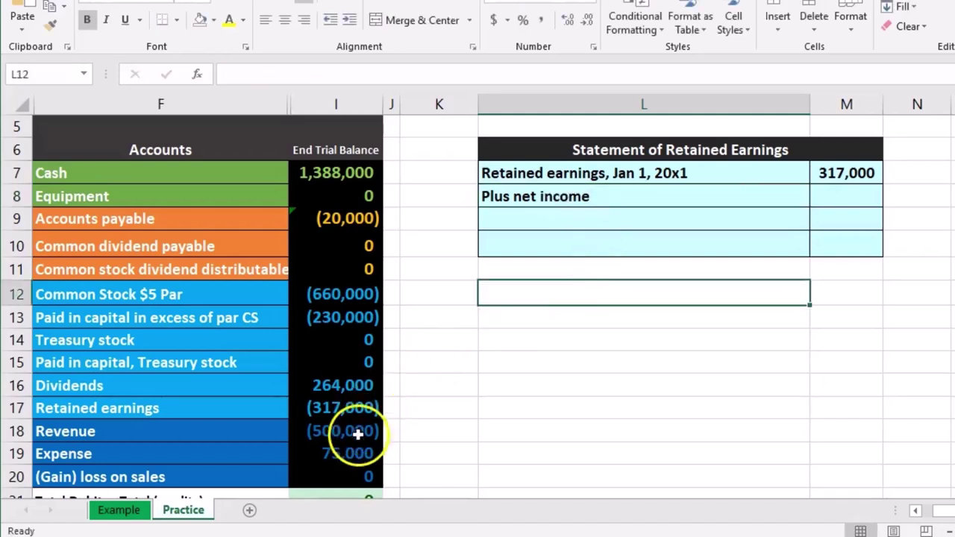
Check the net income formula in I22 and enter net income in cell M8 with its sign reversed, -I22.
scroll(358, 434, down, 1)
double_click(346, 457)
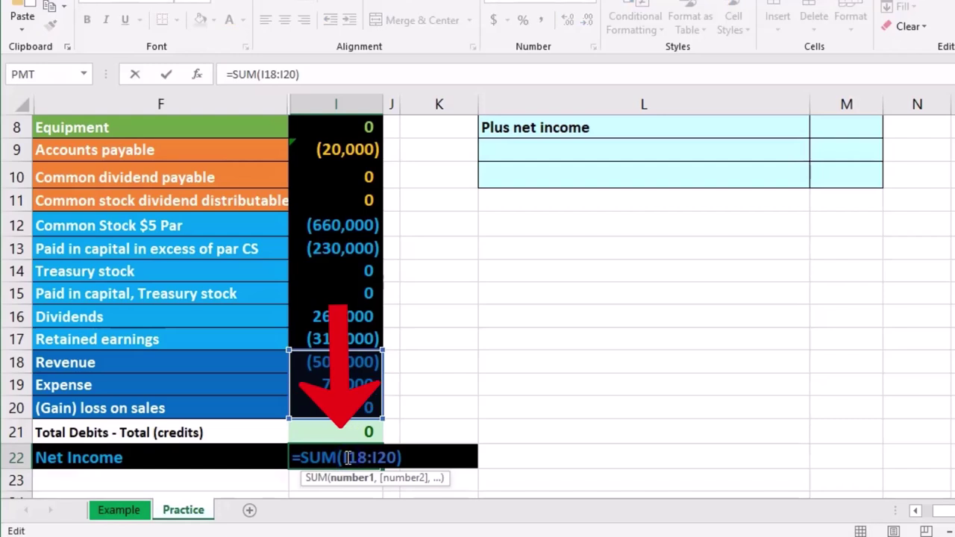
key(Return)
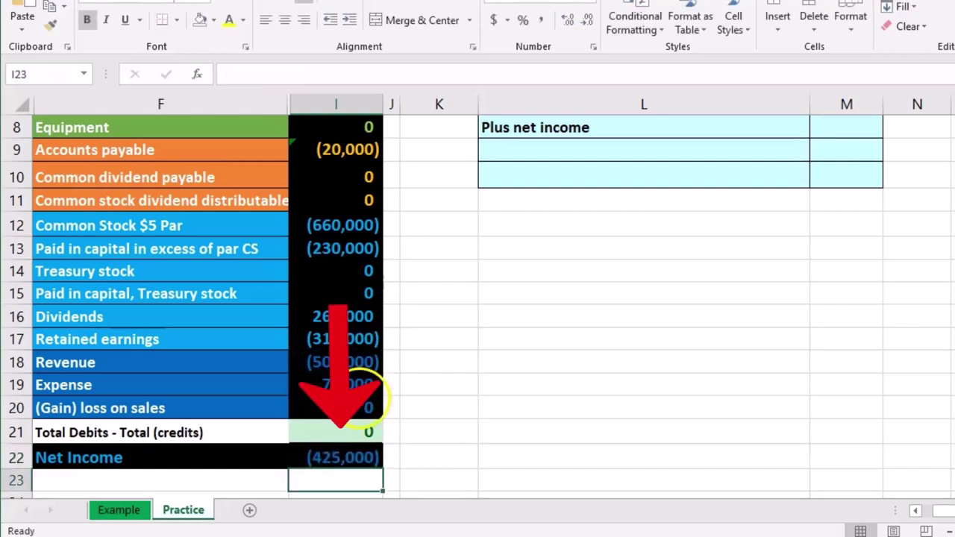
click(355, 460)
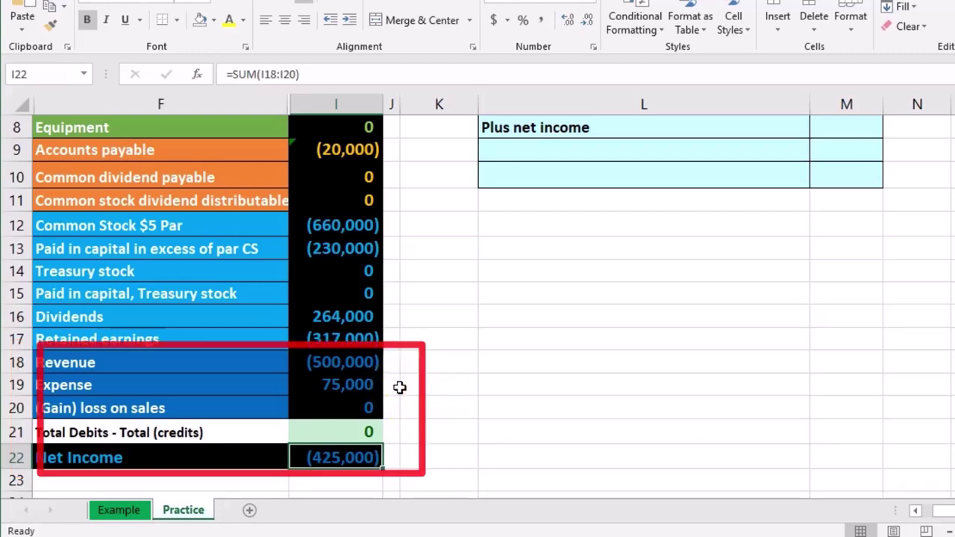
scroll(458, 384, up, 1)
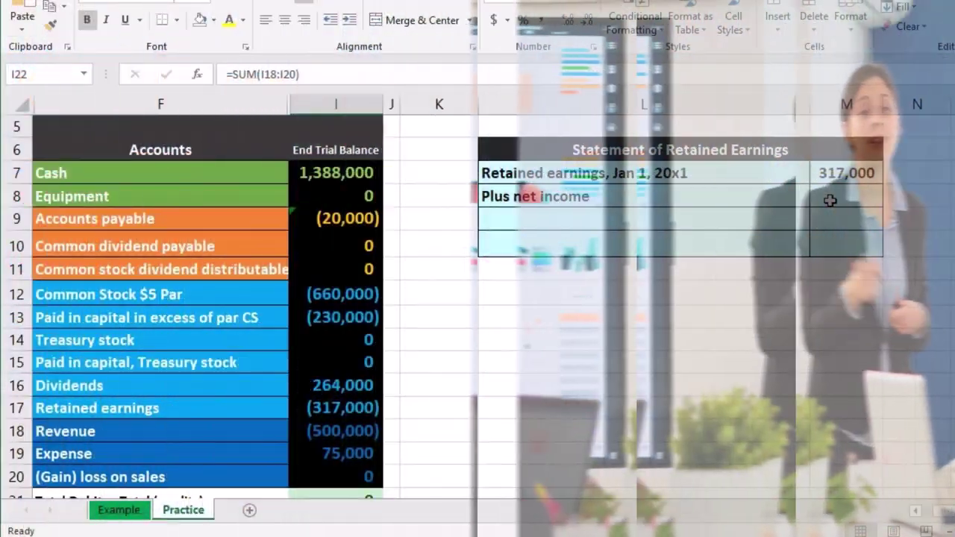
click(830, 200)
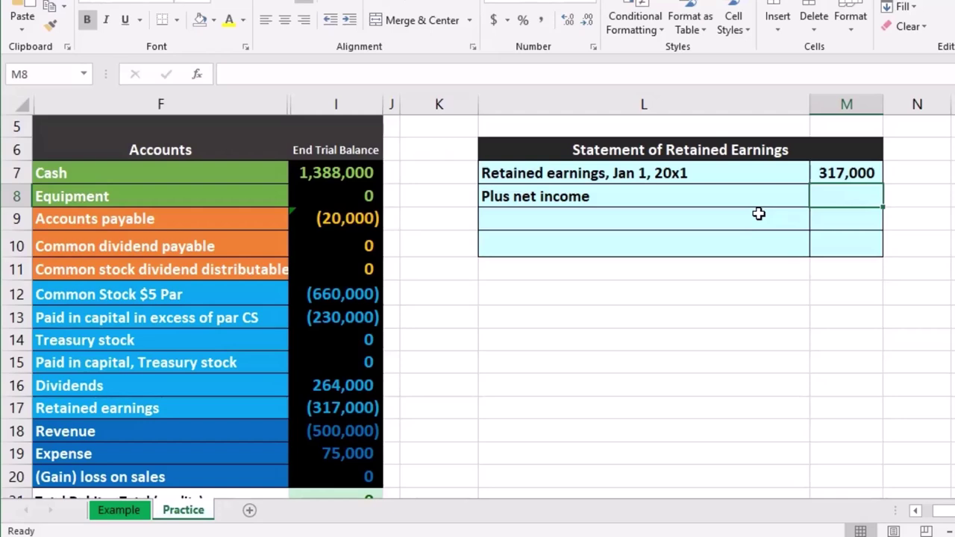
scroll(757, 213, down, 1)
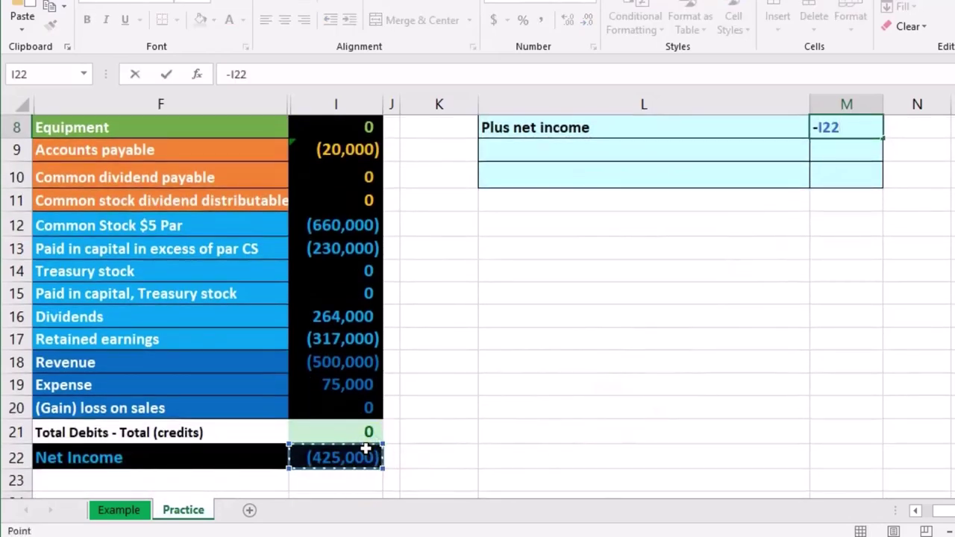
key(Return)
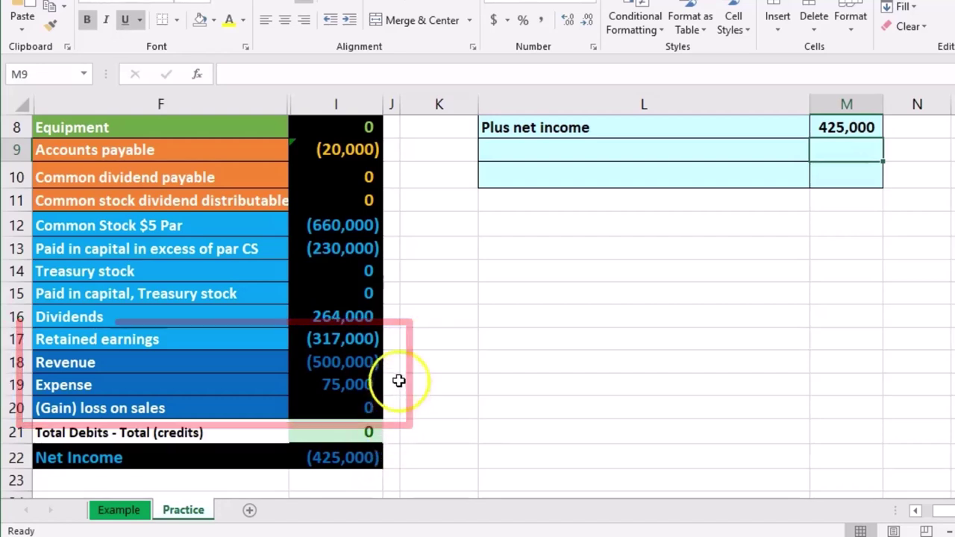
Fill cells J17 to J20 in yellow, beside the retained earnings, revenue, expense and (gain) loss on sales accounts.
right_click(391, 339)
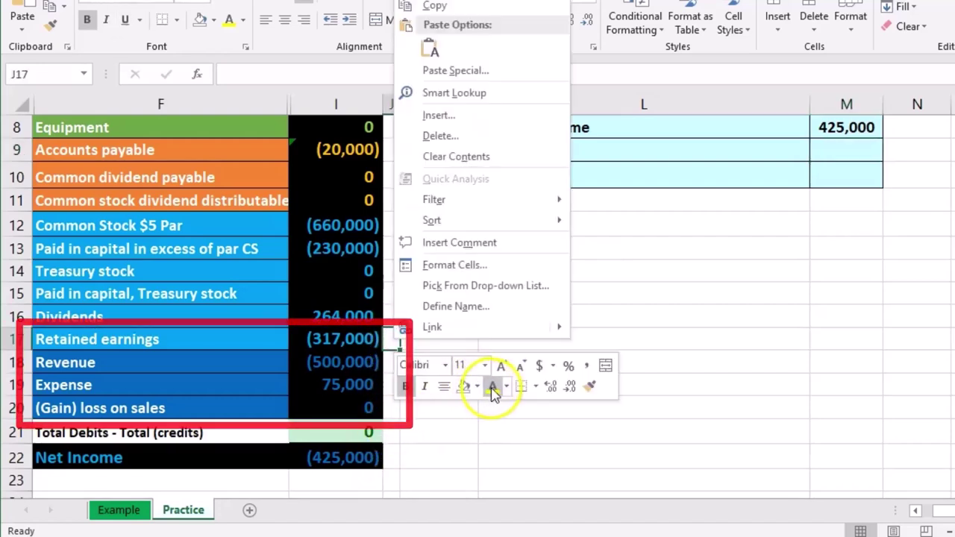
key(Escape)
click(466, 457)
right_click(393, 340)
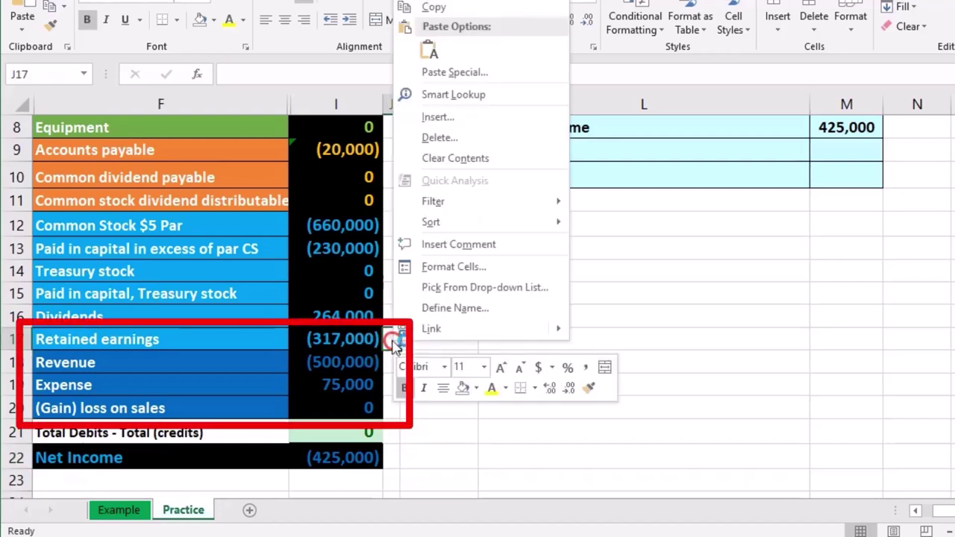
click(477, 389)
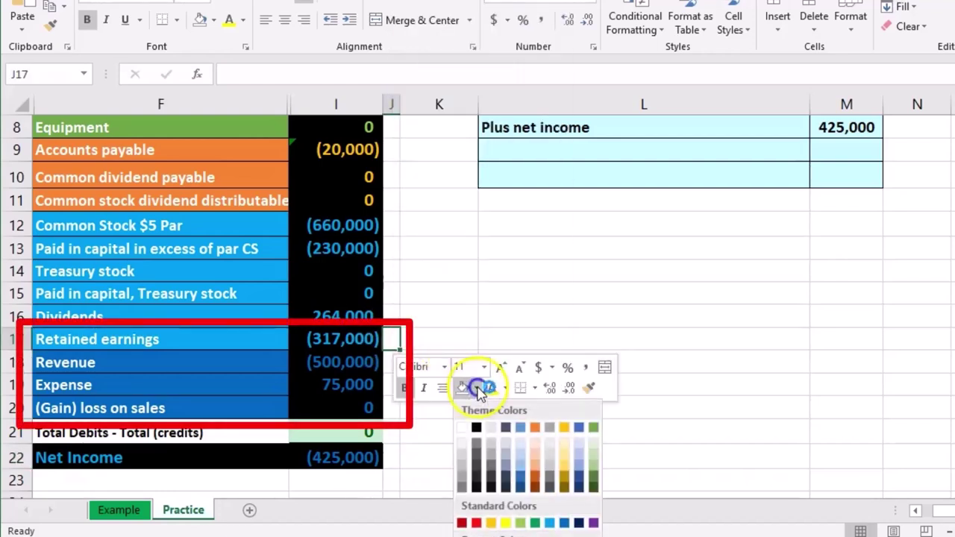
click(505, 517)
click(651, 396)
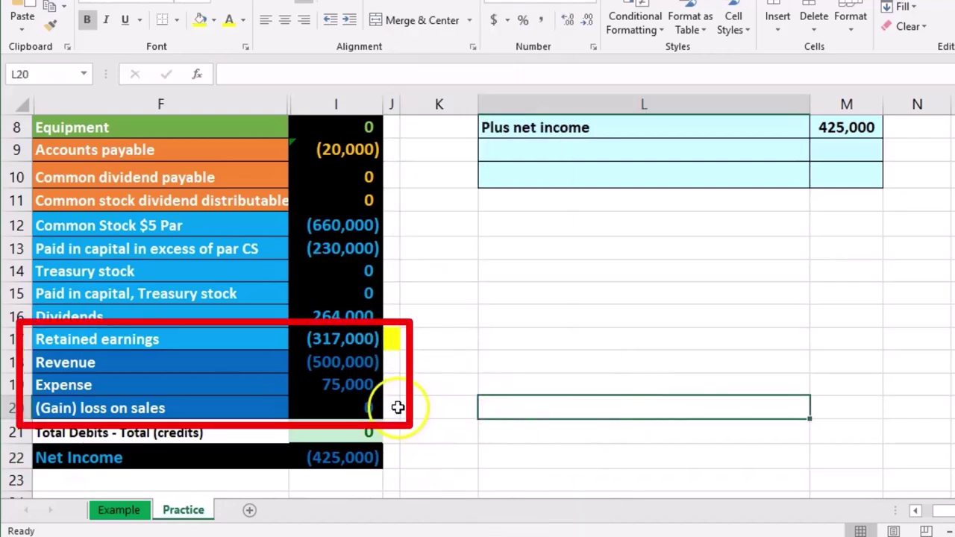
drag(393, 361, 385, 404)
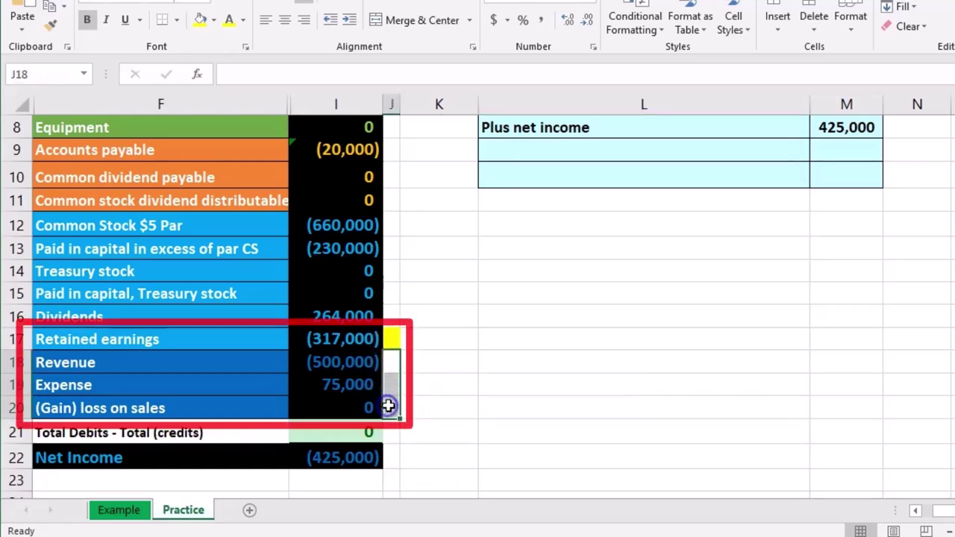
right_click(386, 404)
click(462, 456)
click(533, 363)
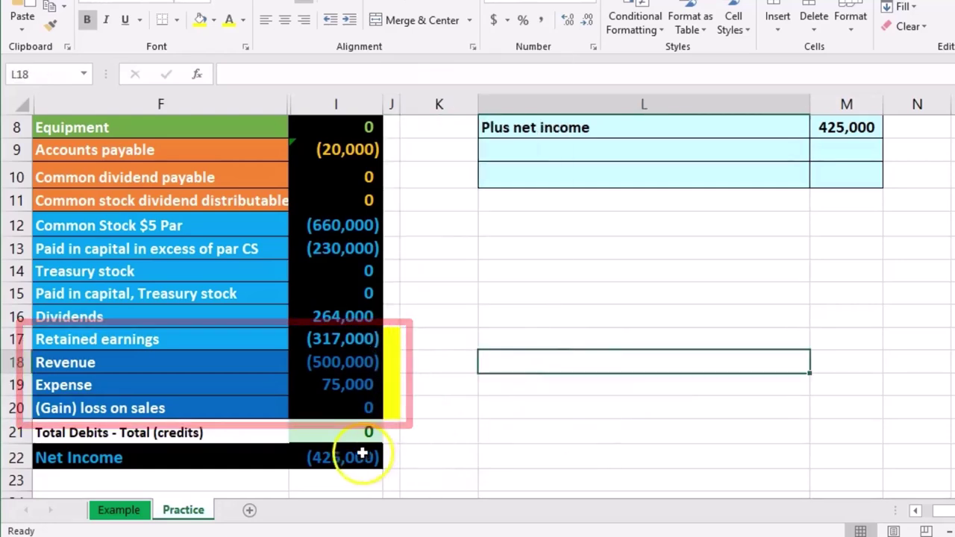
Examine the net income and equity section amounts in the trial balance, especially dividends and retained earnings.
click(362, 453)
mouse_move(362, 226)
mouse_down()
mouse_move(363, 410)
mouse_move(380, 316)
mouse_up()
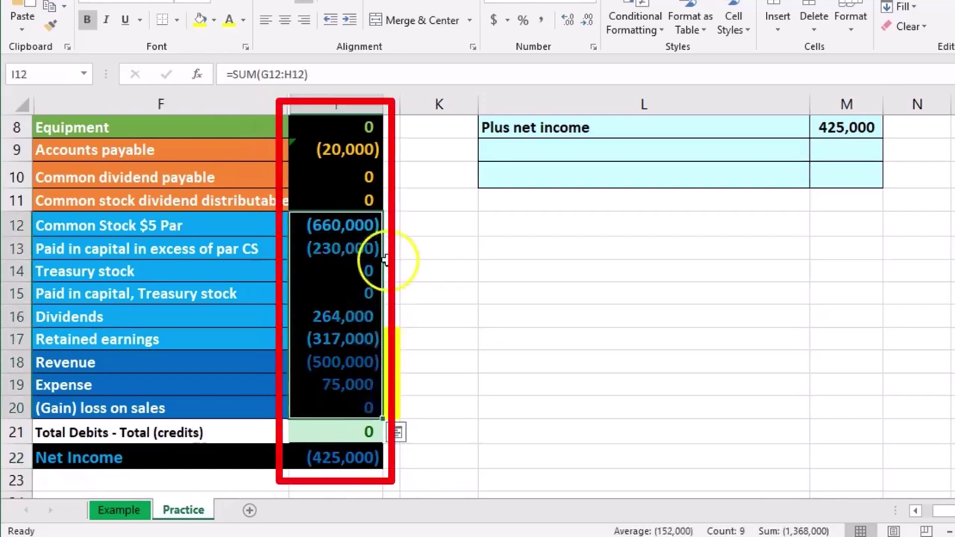
drag(367, 226, 362, 244)
drag(396, 313, 388, 410)
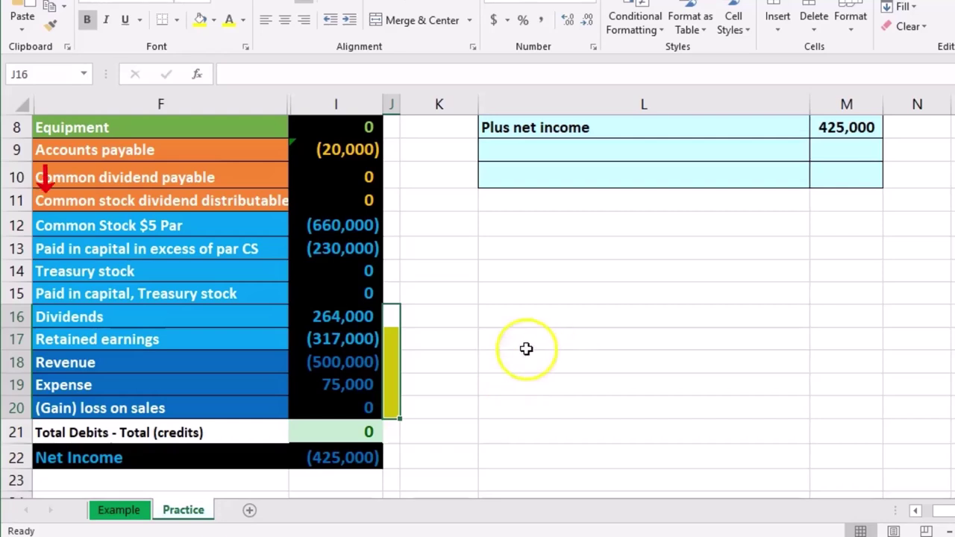
click(209, 316)
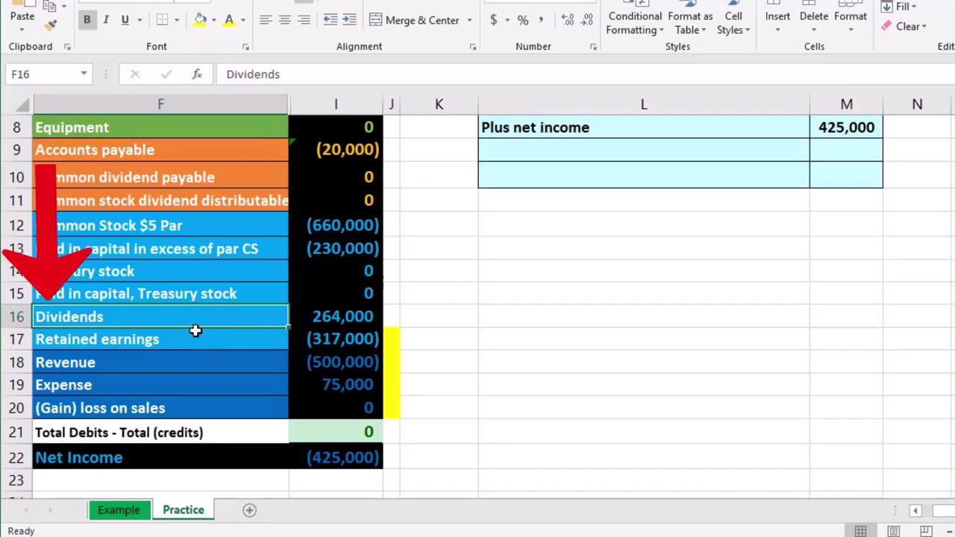
click(293, 342)
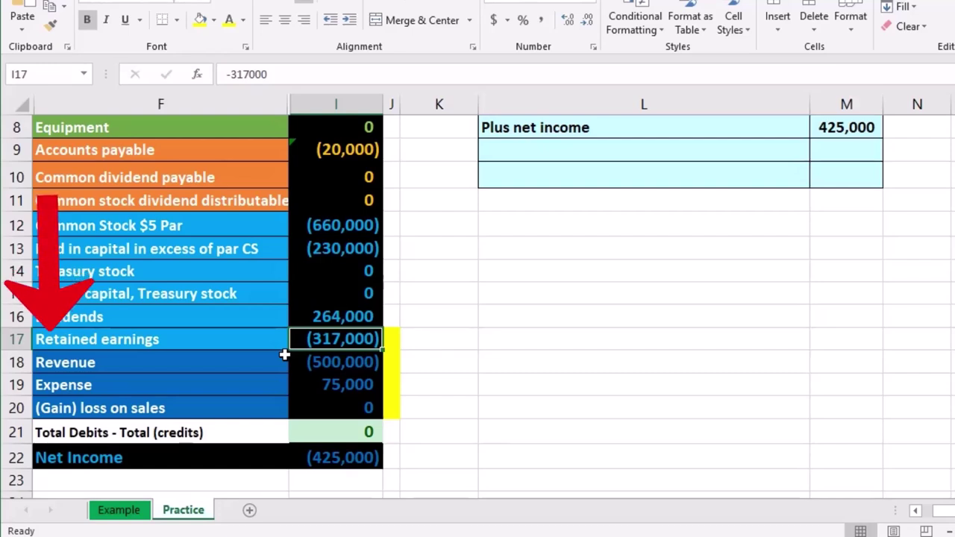
click(295, 315)
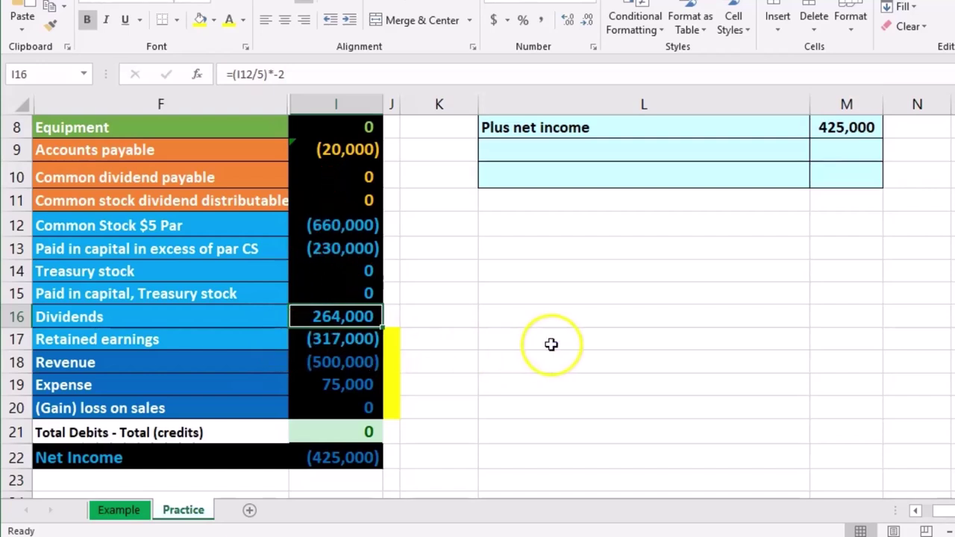
Enter the label "less cash dividends declared" in cell L9, using the spell check to correct the spelling of "declared".
scroll(550, 343, up, 1)
click(521, 216)
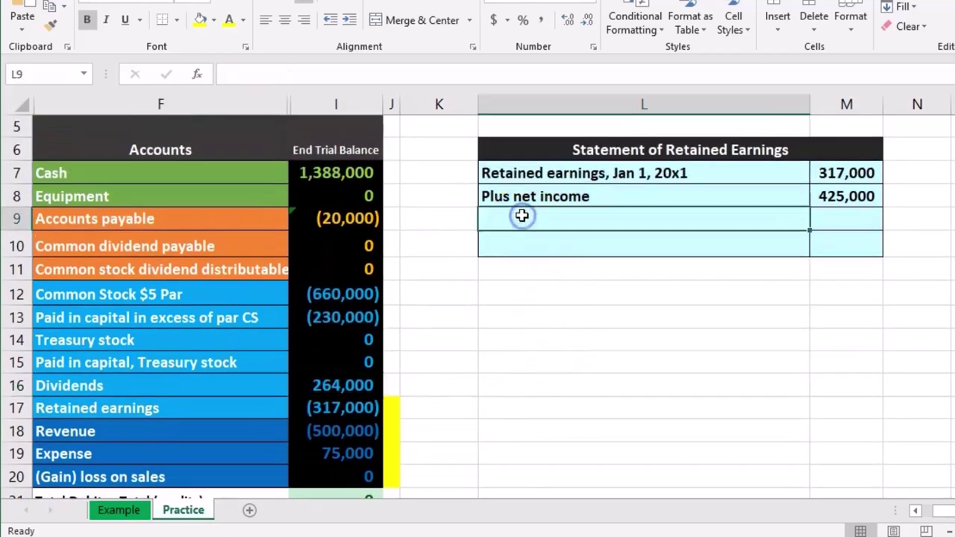
text(less cash dividends declaire)
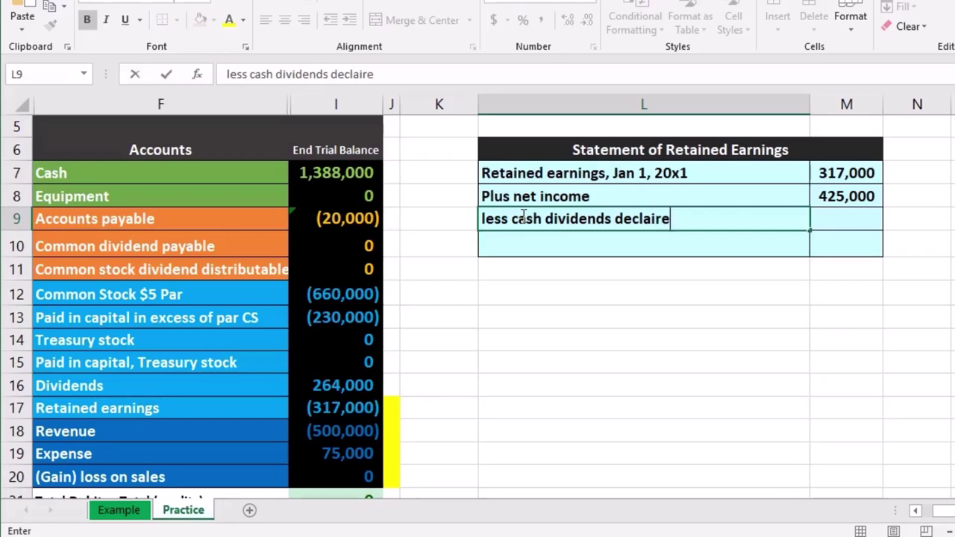
text(d)
key(Tab)
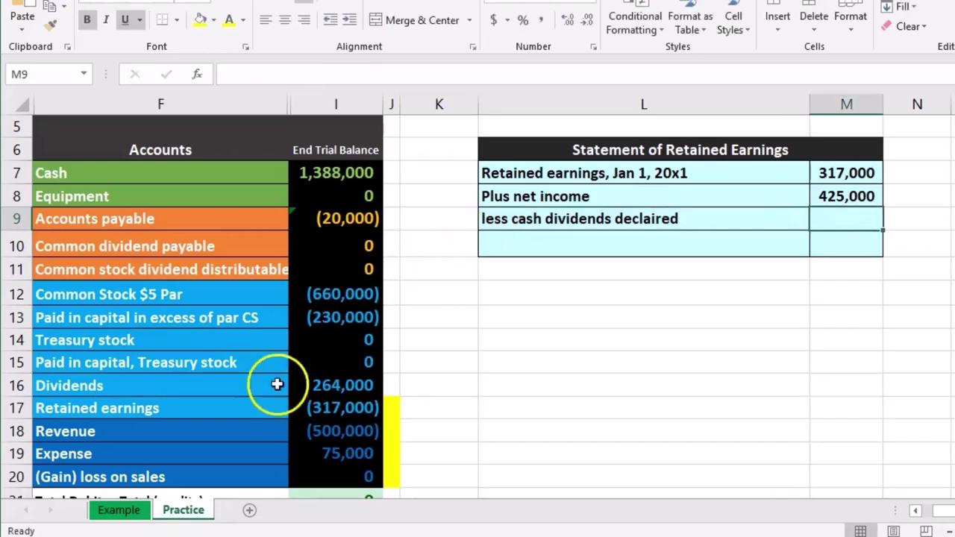
key(F7)
click(549, 351)
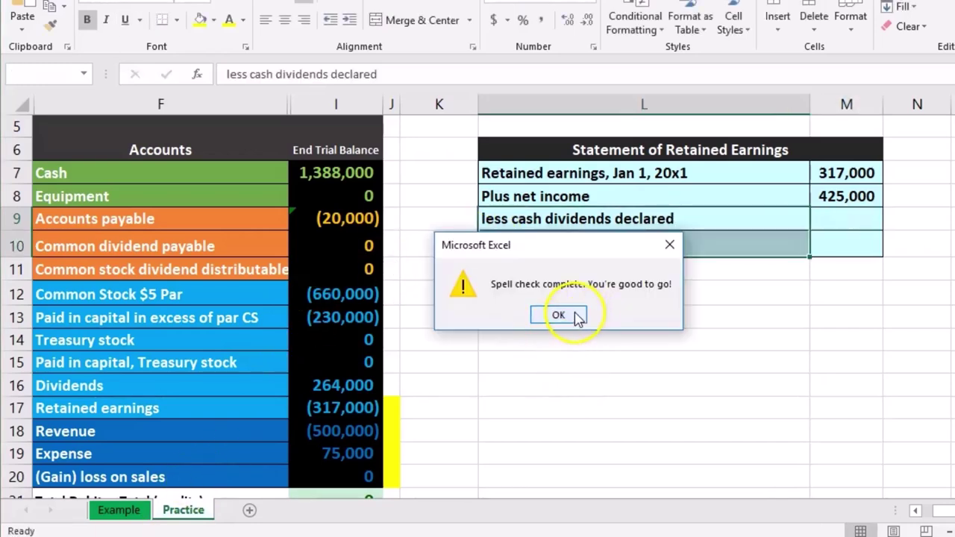
click(560, 315)
Enter the cash dividends amount in cell M9 by linking it to the trial balance dividends in I16.
click(847, 212)
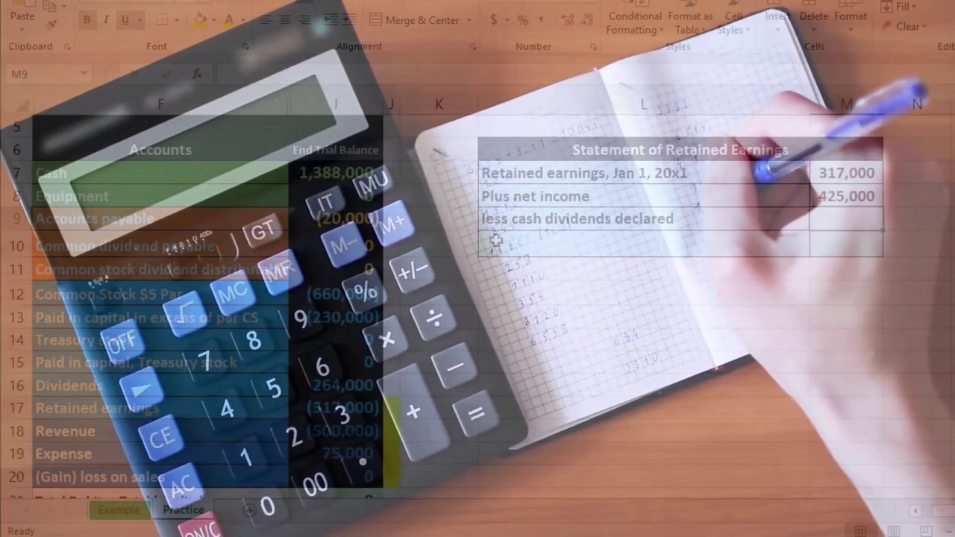
text(=)
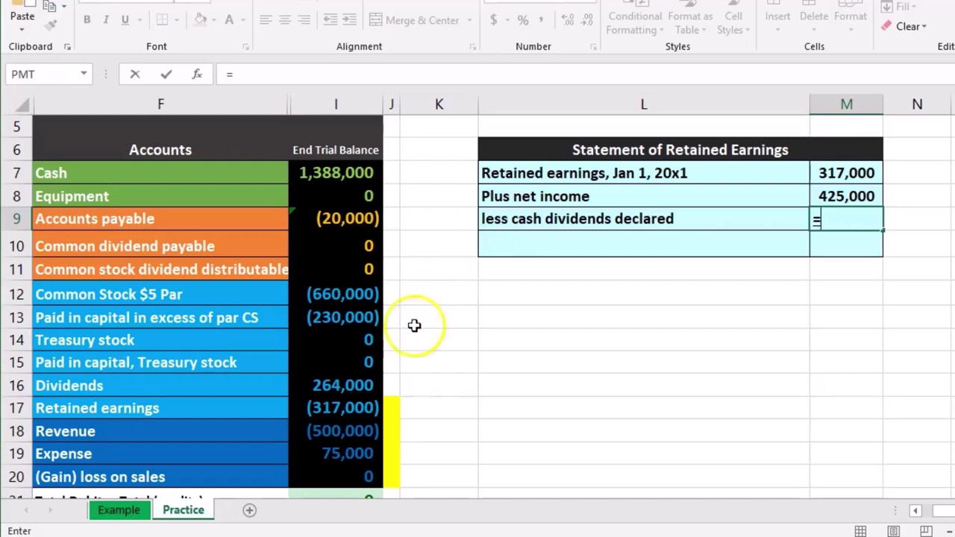
click(349, 384)
key(Return)
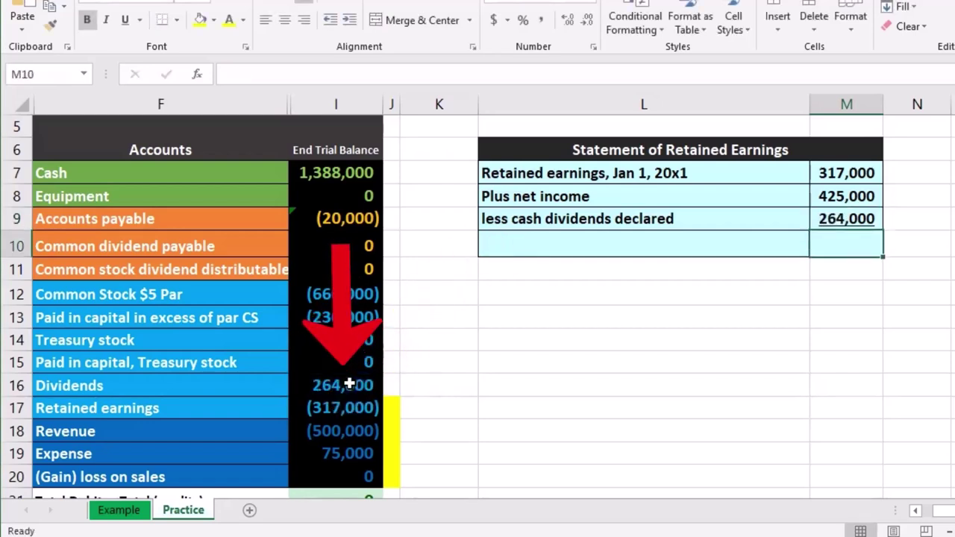
Copy the beginning retained earnings label from L7 into L10 and change it to "Retained earnings, Dec 31, 20x1".
click(540, 245)
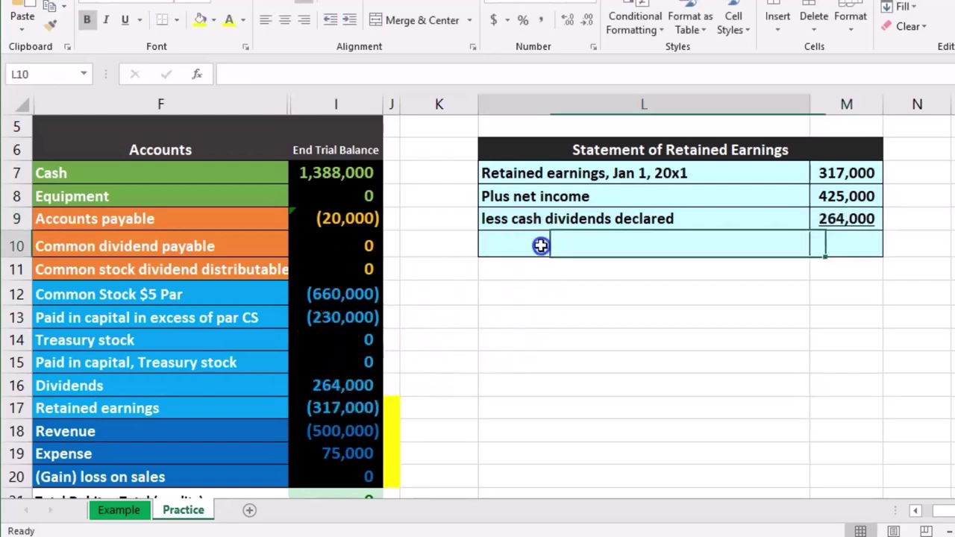
click(565, 172)
right_click(565, 172)
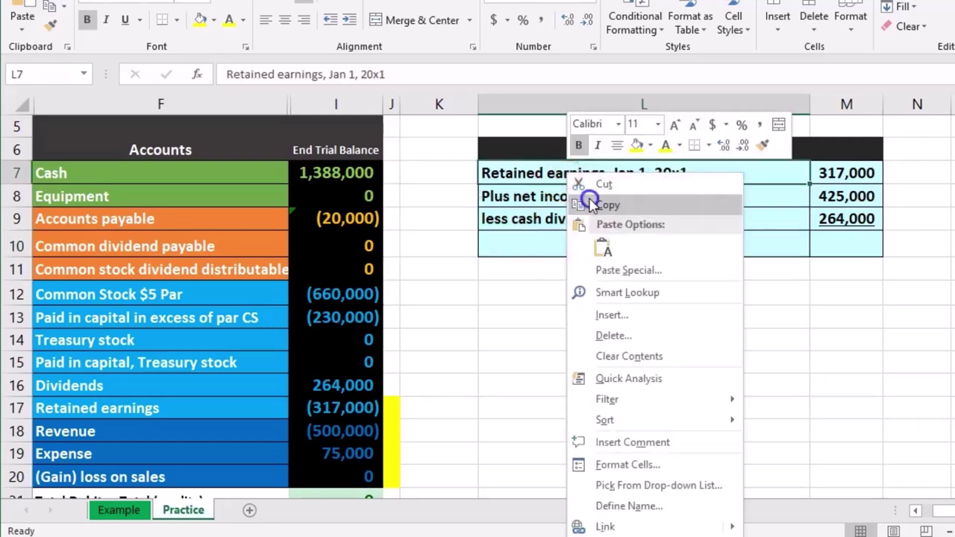
click(616, 202)
click(543, 241)
right_click(543, 241)
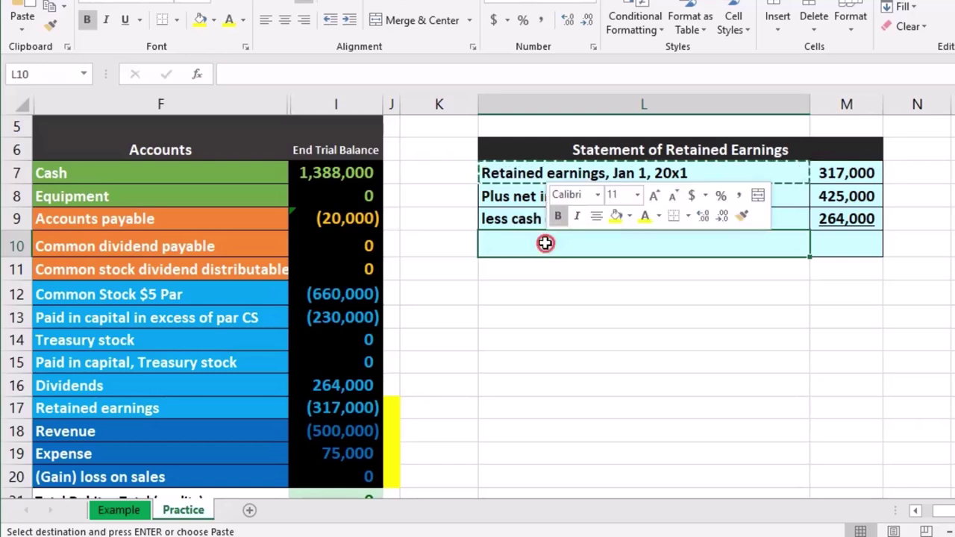
click(581, 319)
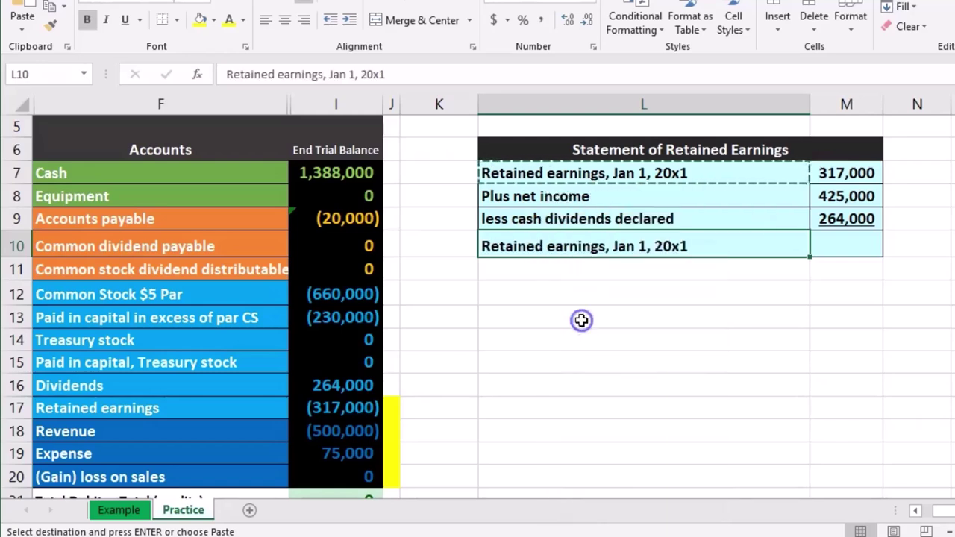
double_click(632, 247)
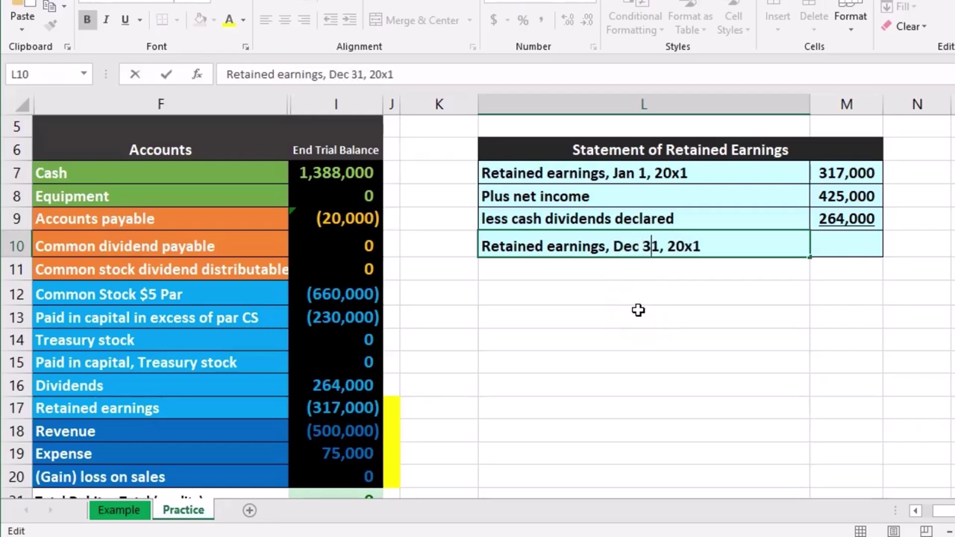
key(Return)
click(695, 172)
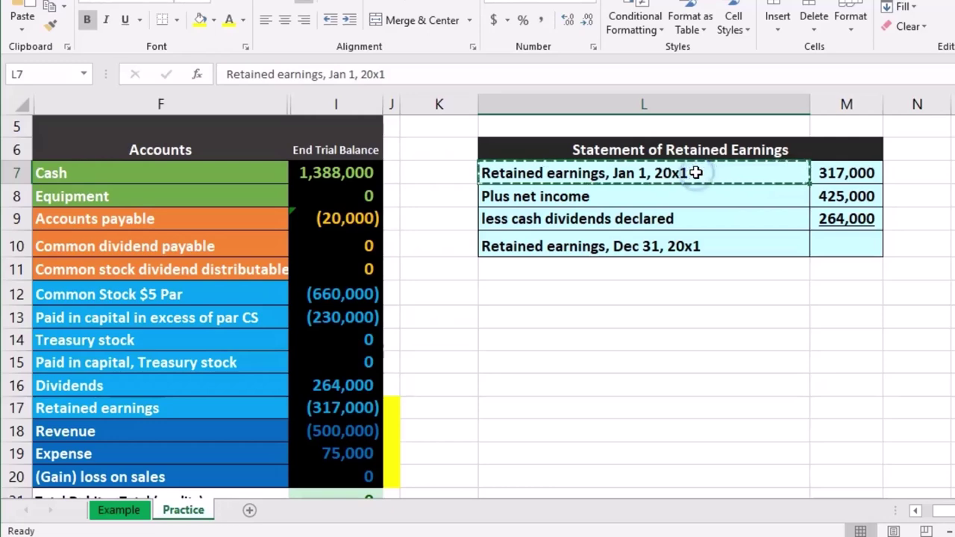
click(694, 239)
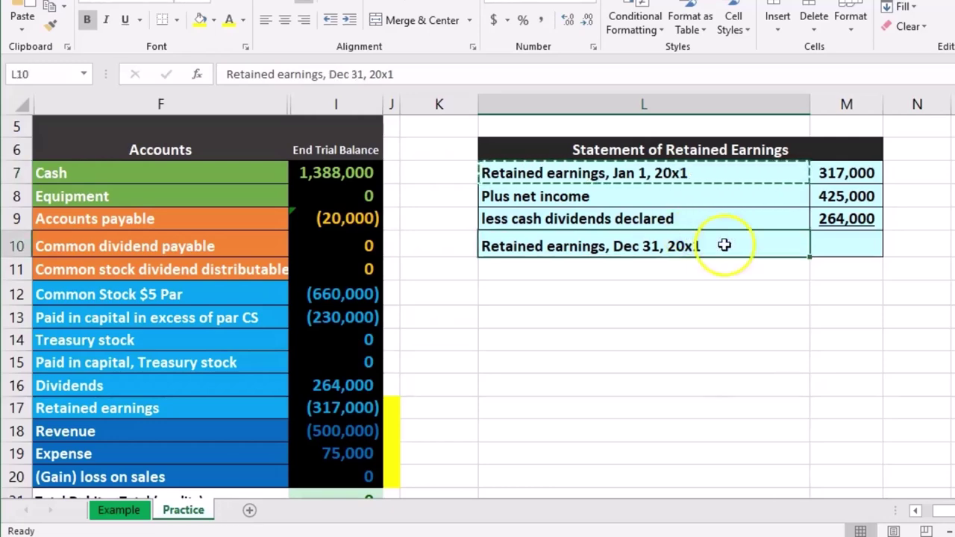
Switch to Calculator and compute 317000 + 425000 - 264000 for the ending retained earnings, and close it when finished.
click(830, 234)
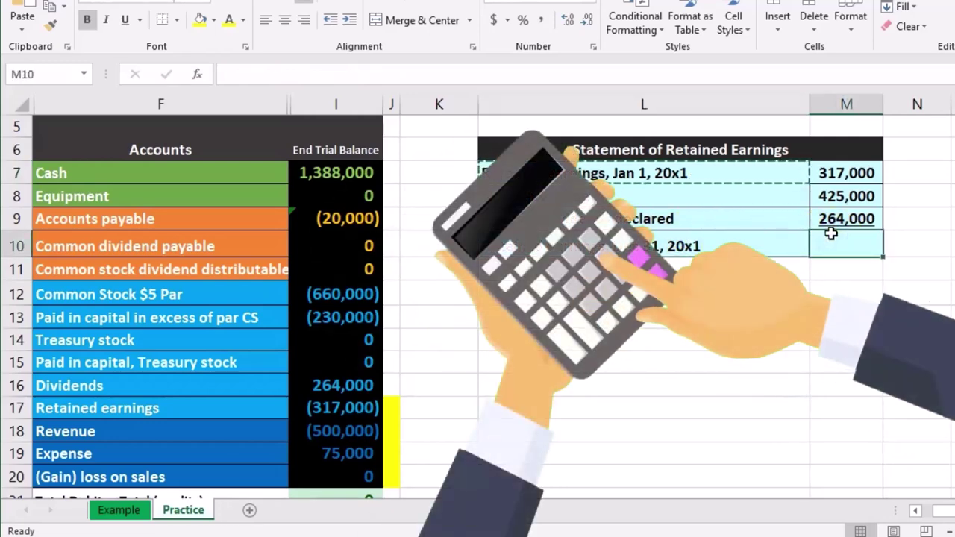
drag(709, 206, 585, 291)
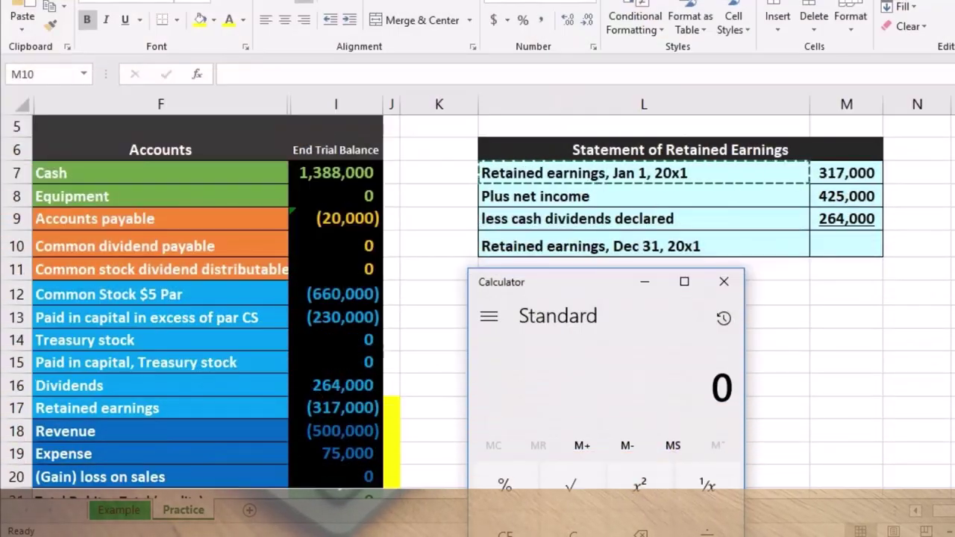
text(3)
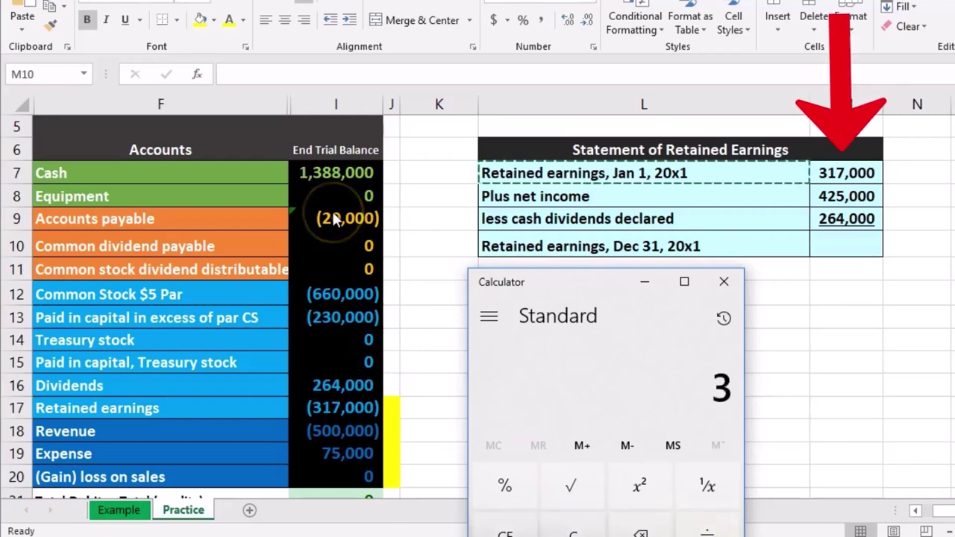
text(17000+425)
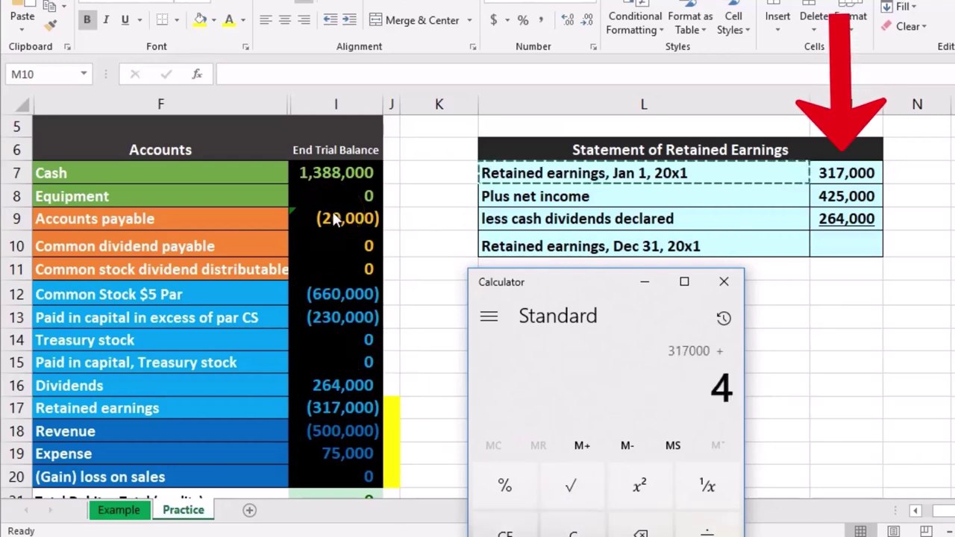
text(000)
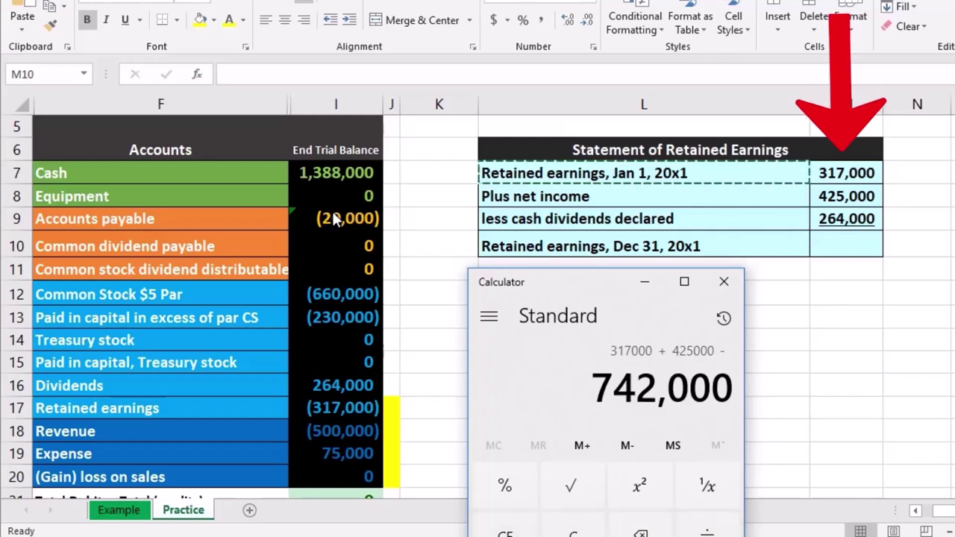
text(+-264000)
key(Return)
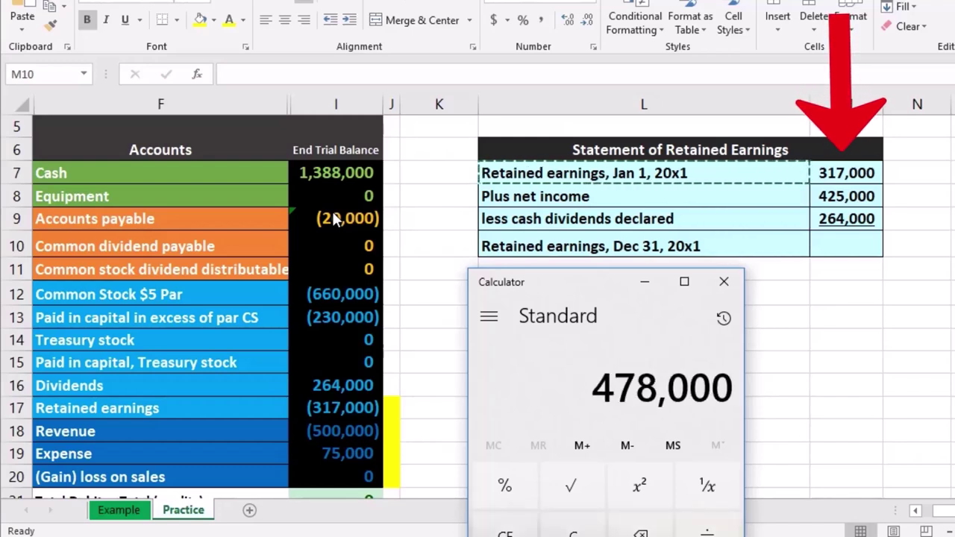
click(724, 281)
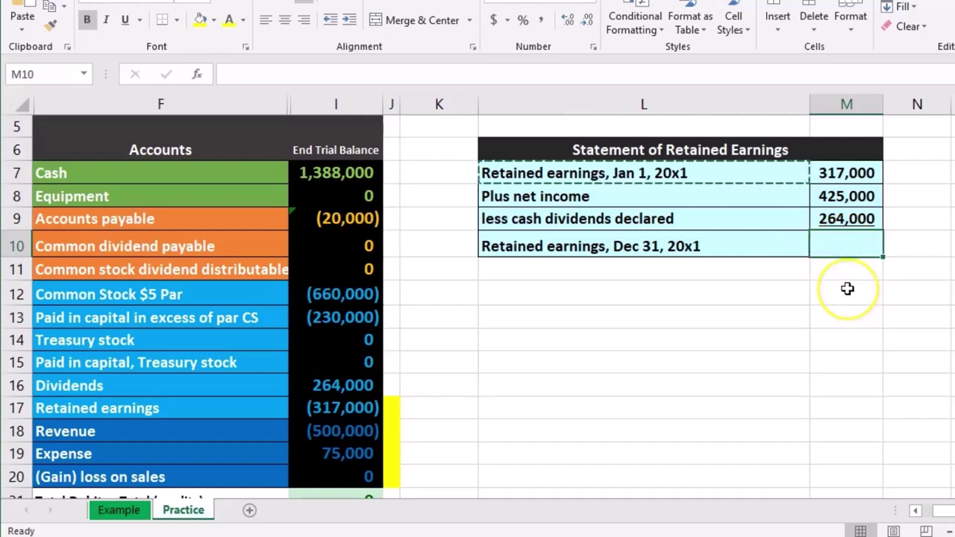
Enter the formula =M7+M8-M9 in M10 for the ending retained earnings.
text(=)
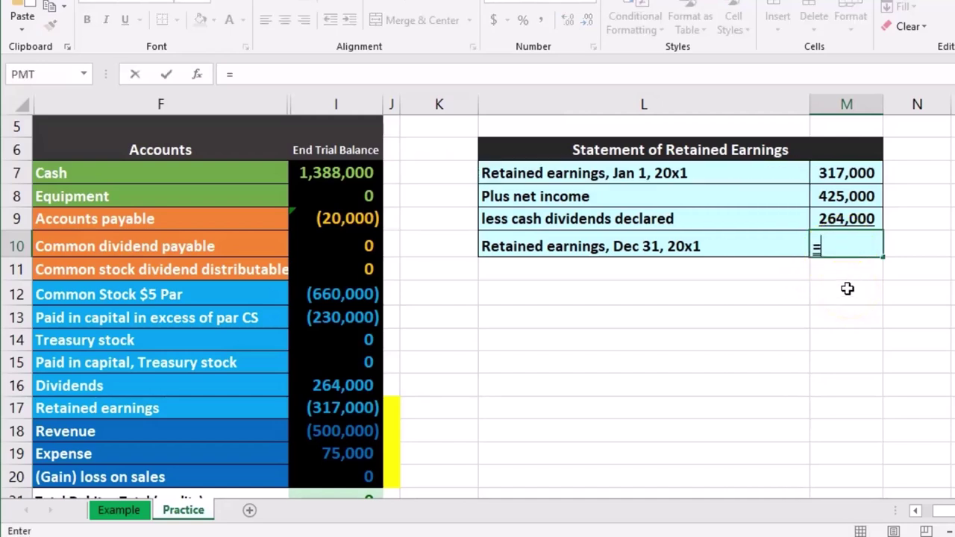
click(862, 173)
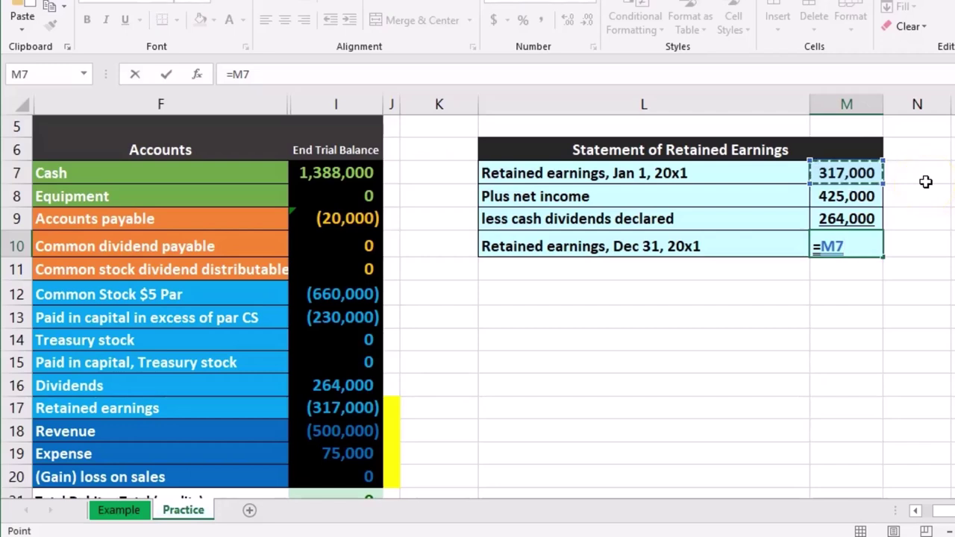
click(862, 201)
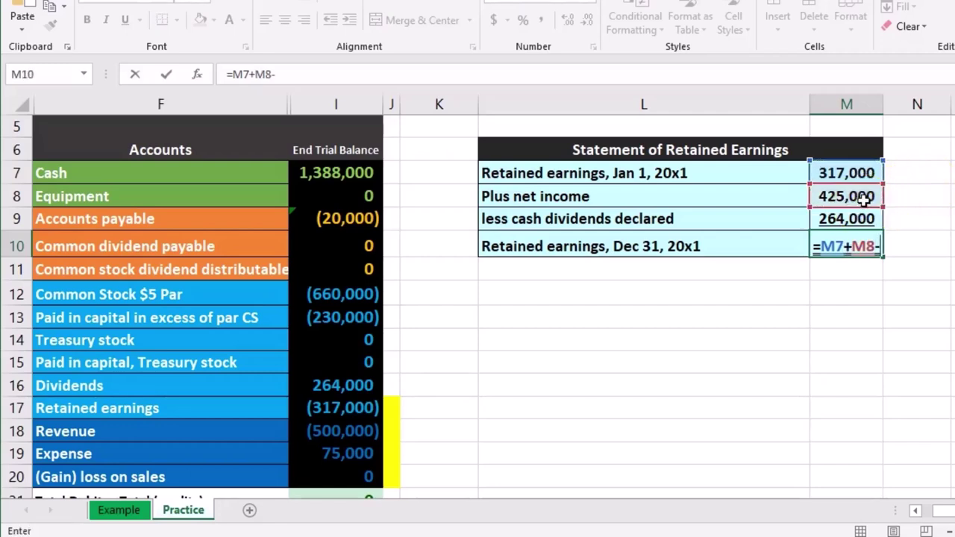
click(856, 216)
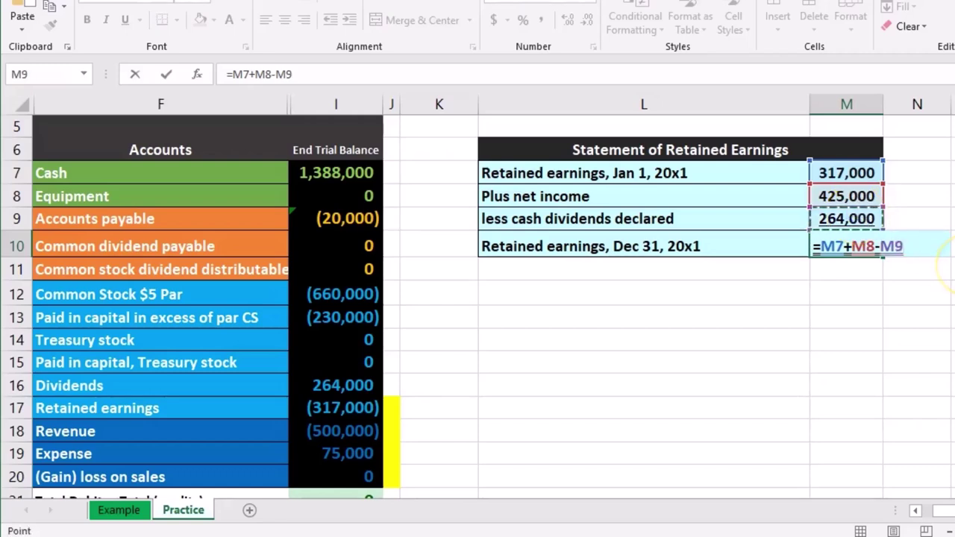
key(Return)
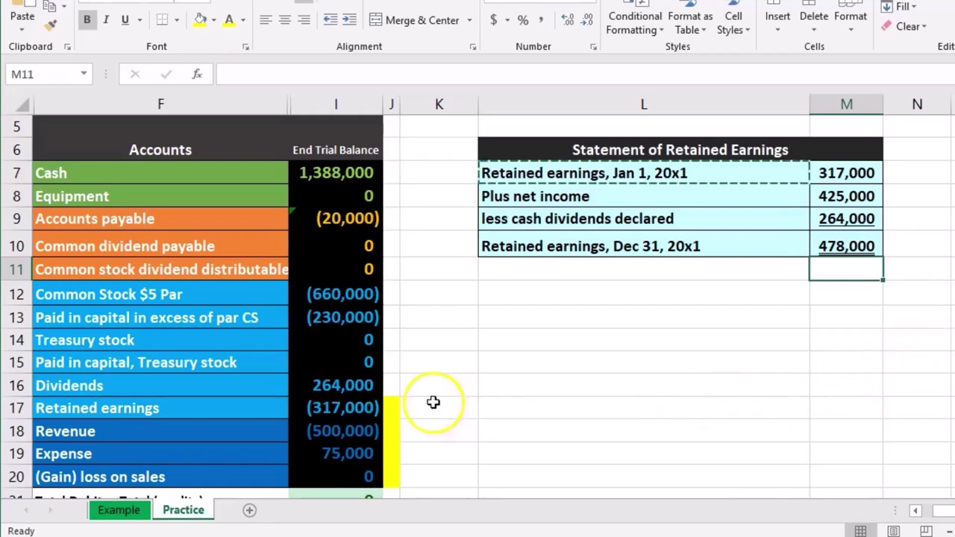
Fill cell J16 in yellow, beside the dividends account.
click(390, 383)
right_click(390, 383)
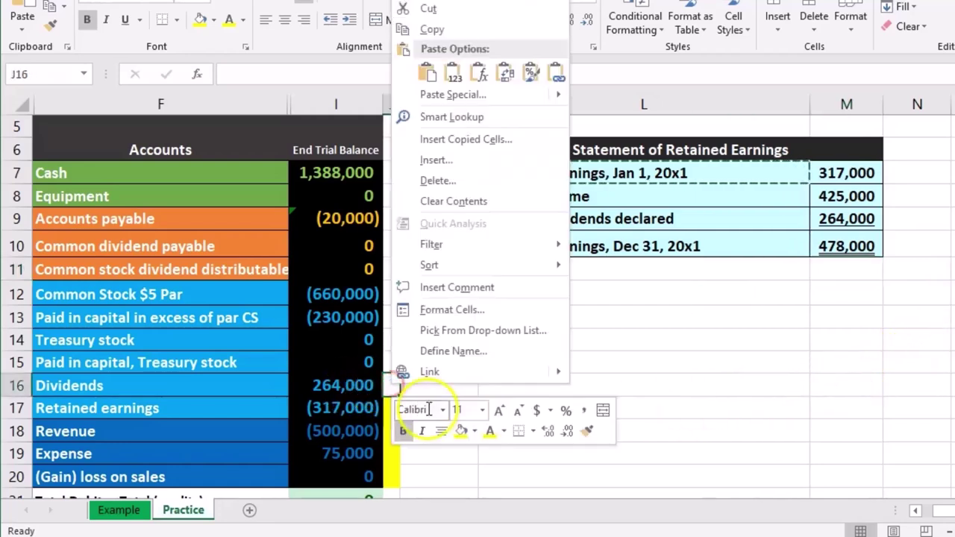
key(Escape)
click(599, 336)
Check the sum of the trial balance amounts in I16:I20 against the ending retained earnings in M10.
scroll(503, 343, down, 1)
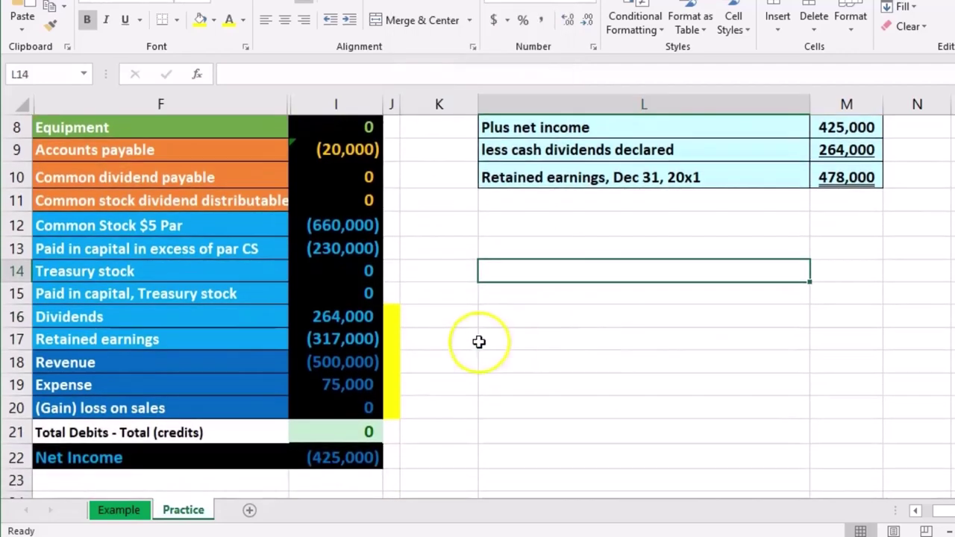
drag(366, 319, 355, 407)
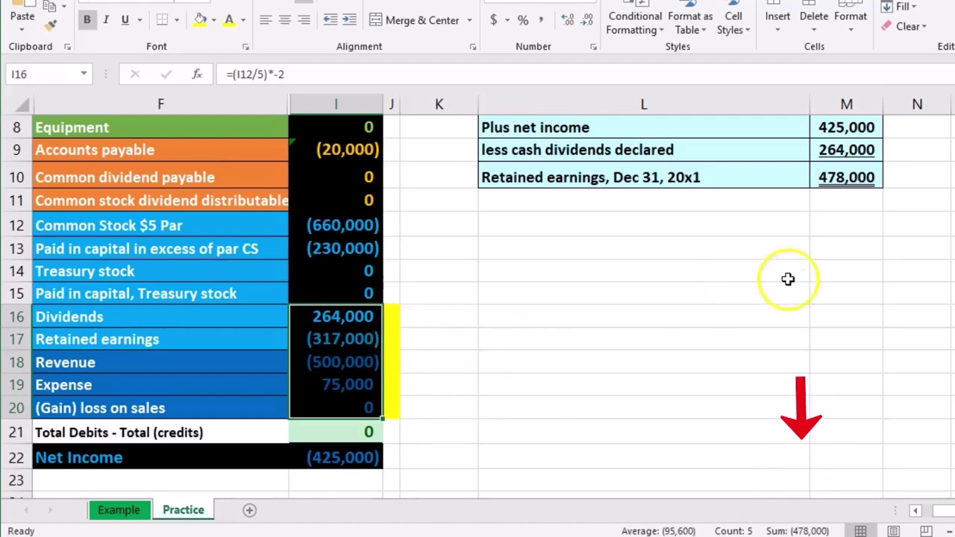
click(851, 185)
scroll(555, 417, up, 1)
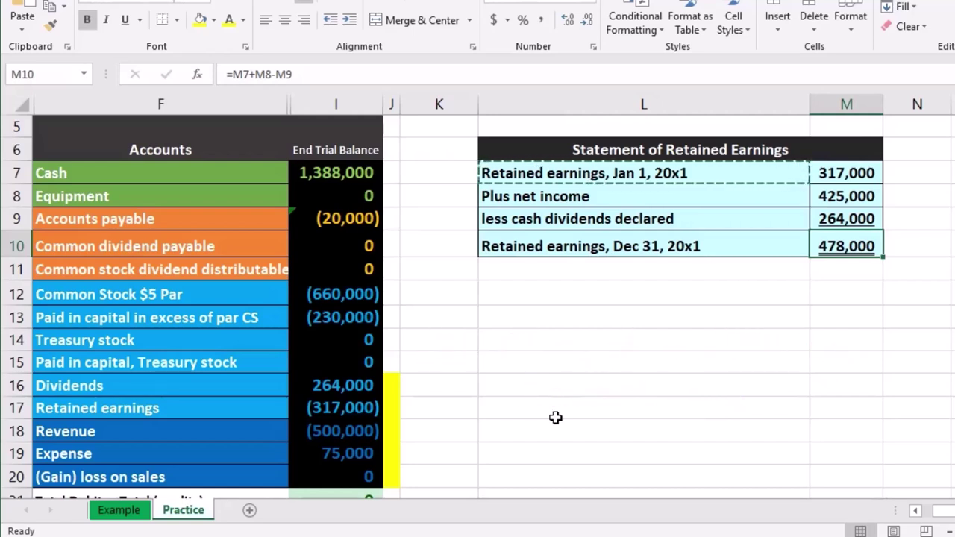
Examine the equity accounts in rows 12 to 17, separating common stock and paid-in capital from the ending retained earnings in M10.
mouse_move(206, 293)
mouse_down()
mouse_move(343, 385)
mouse_move(341, 399)
mouse_up()
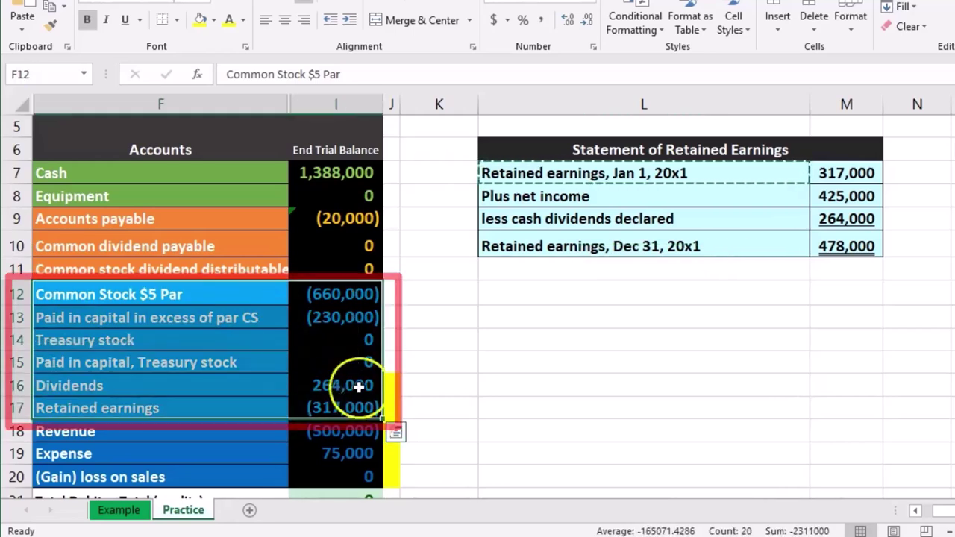
click(440, 335)
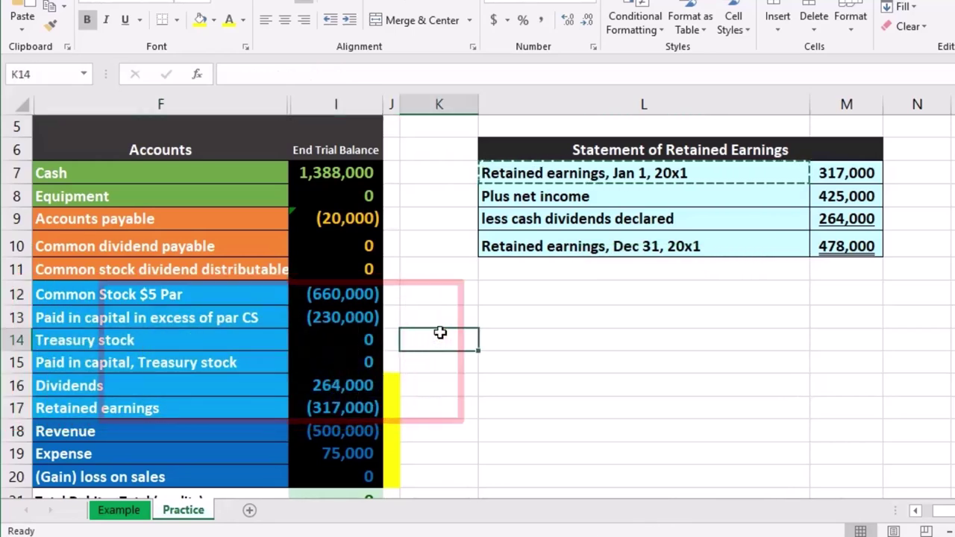
drag(397, 292, 390, 314)
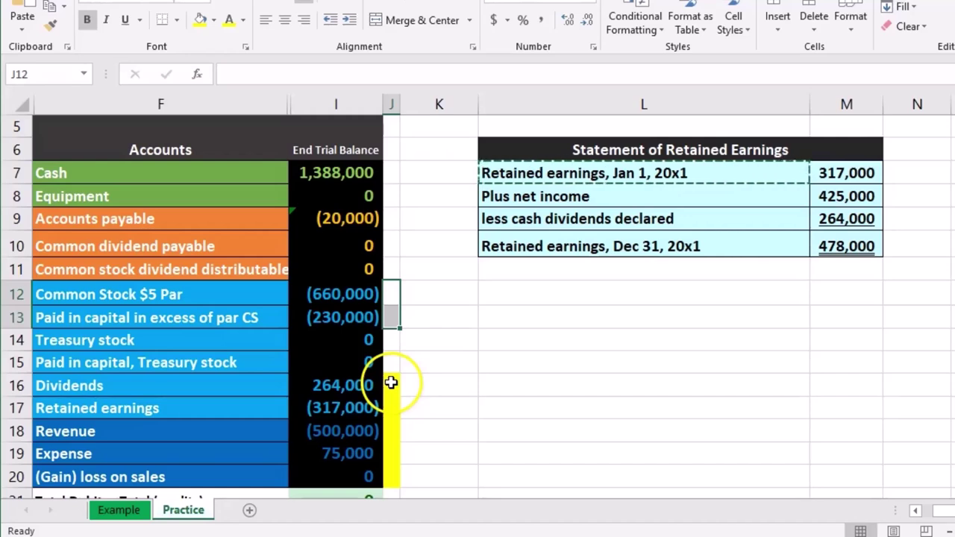
click(842, 249)
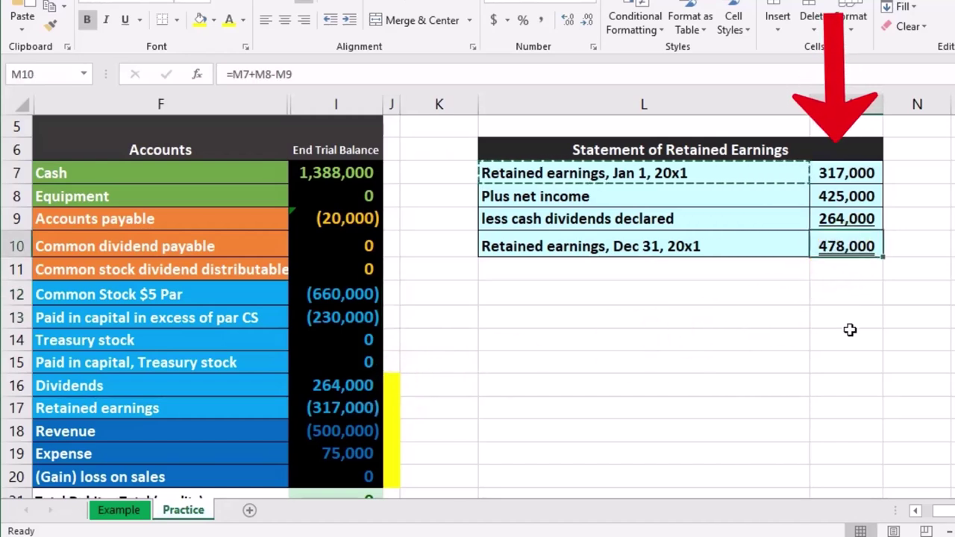
drag(364, 295, 362, 311)
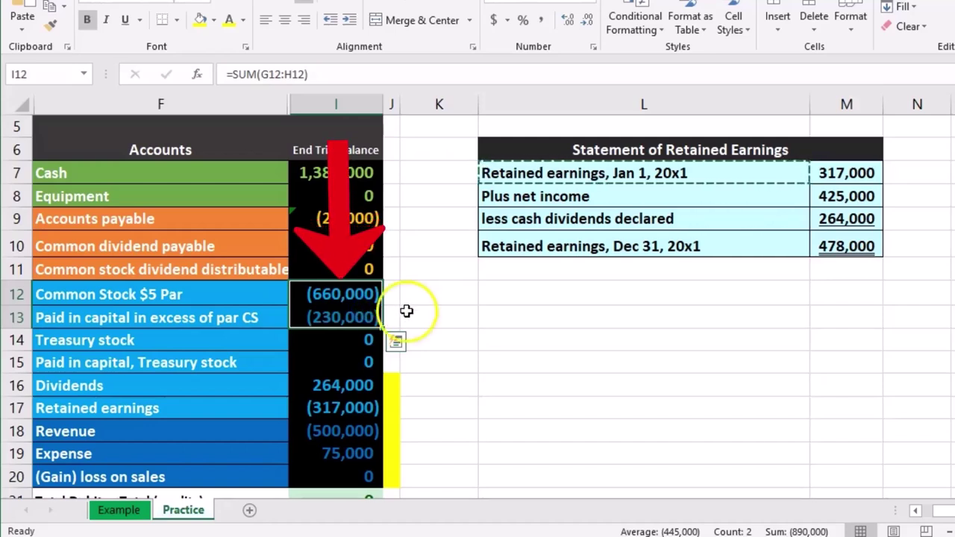
scroll(451, 328, down, 1)
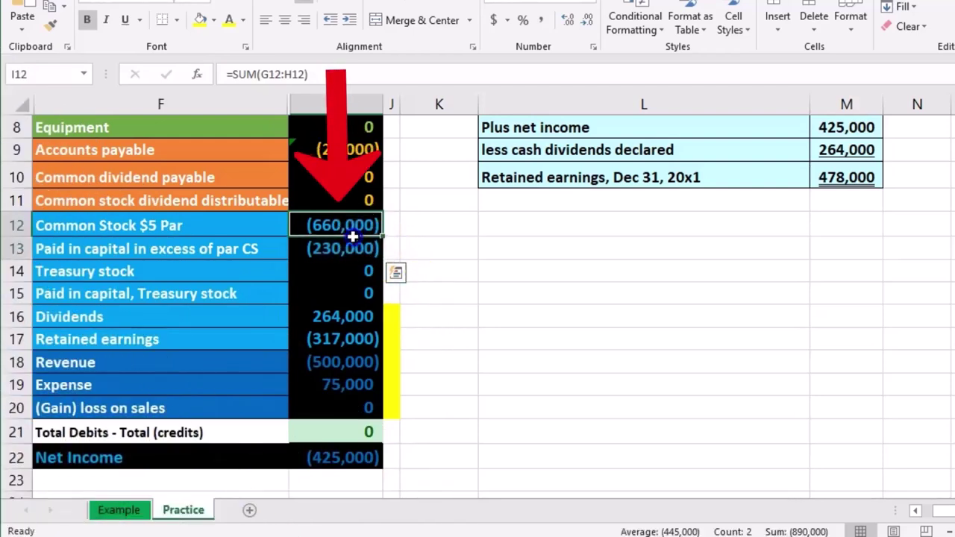
Review the yellow-marked accounts that make up ending retained earnings: dividends, retained earnings, revenue and expense in rows 16 to 20.
drag(395, 314, 388, 405)
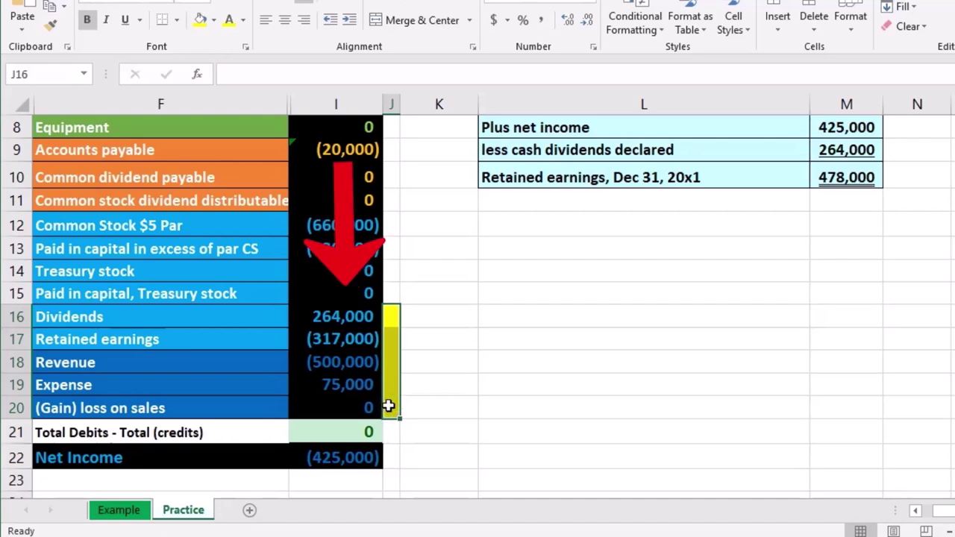
drag(355, 364, 351, 383)
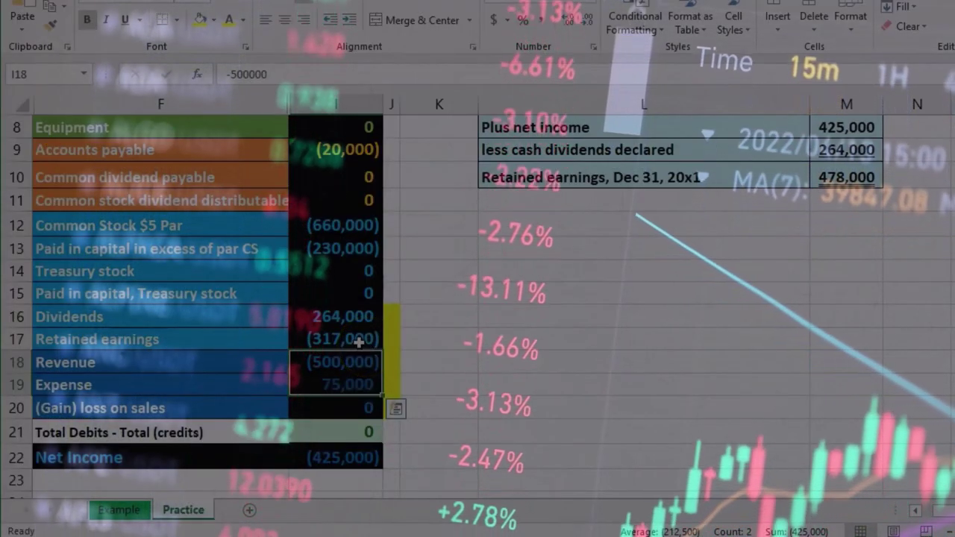
click(358, 341)
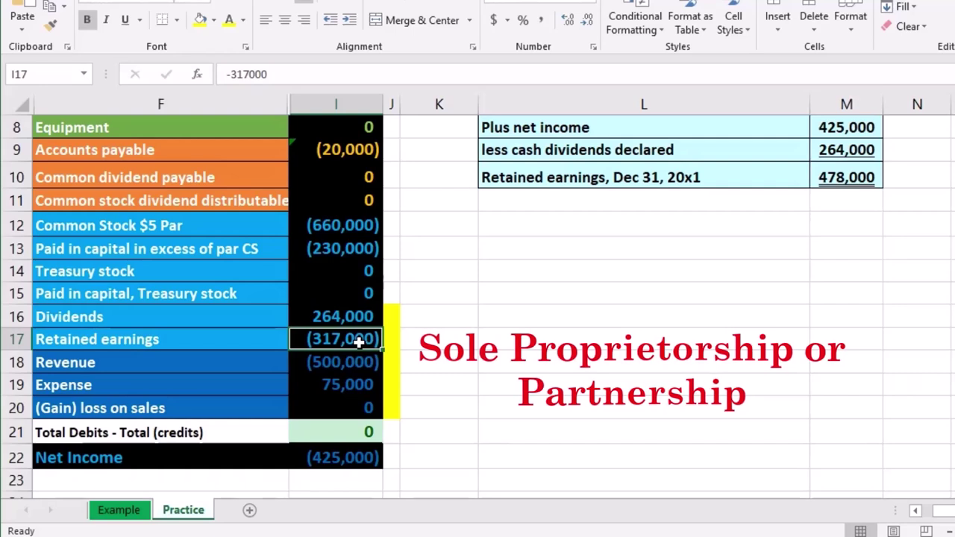
click(346, 320)
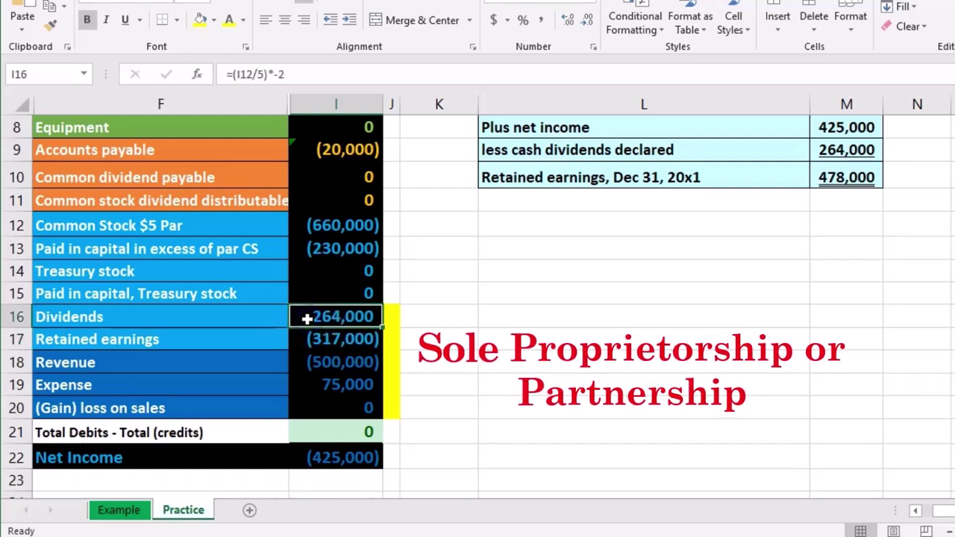
click(288, 327)
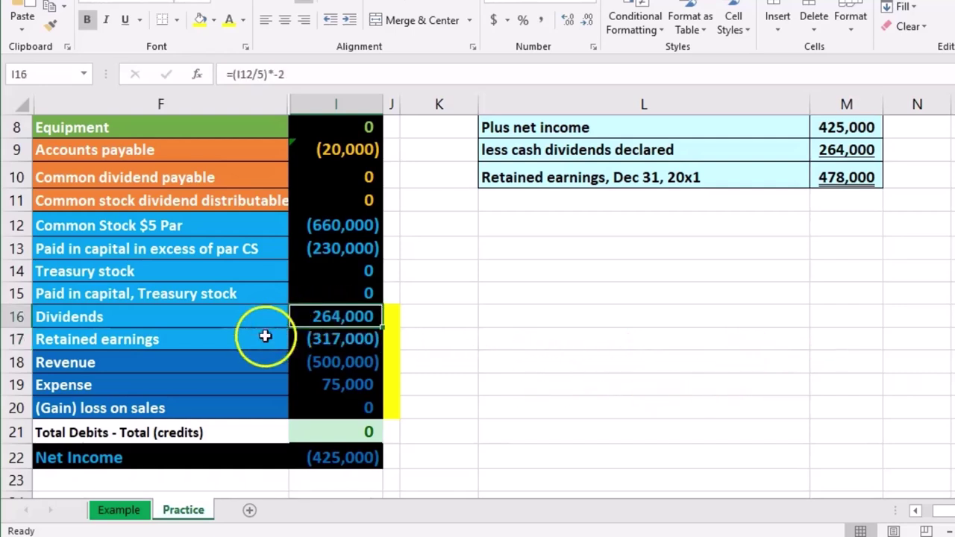
click(295, 339)
click(637, 358)
Trace the statement's beginning balance, net income and dividends to the trial balance, and compare them with the invested capital in I12:I13.
scroll(671, 335, up, 2)
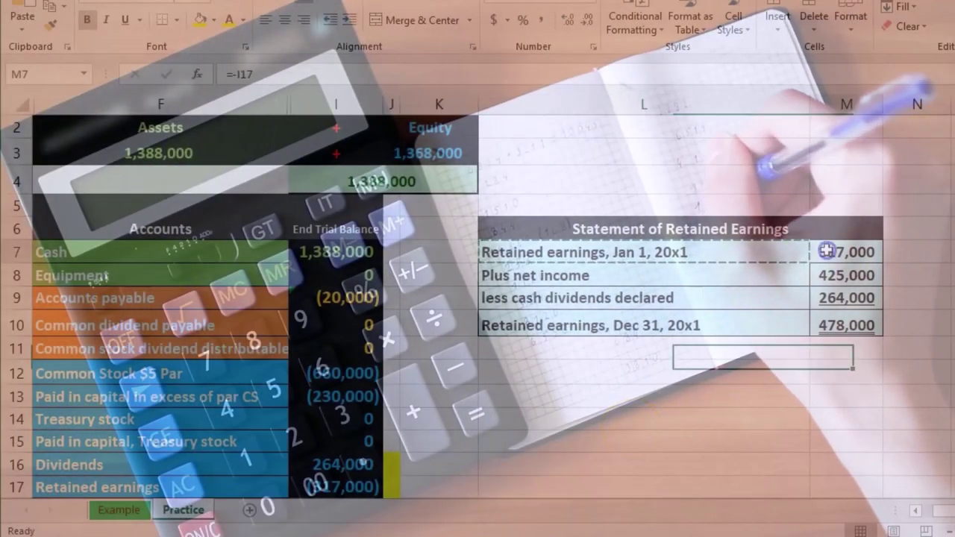
scroll(522, 403, down, 1)
click(354, 408)
scroll(354, 408, down, 1)
drag(347, 364, 347, 385)
click(346, 316)
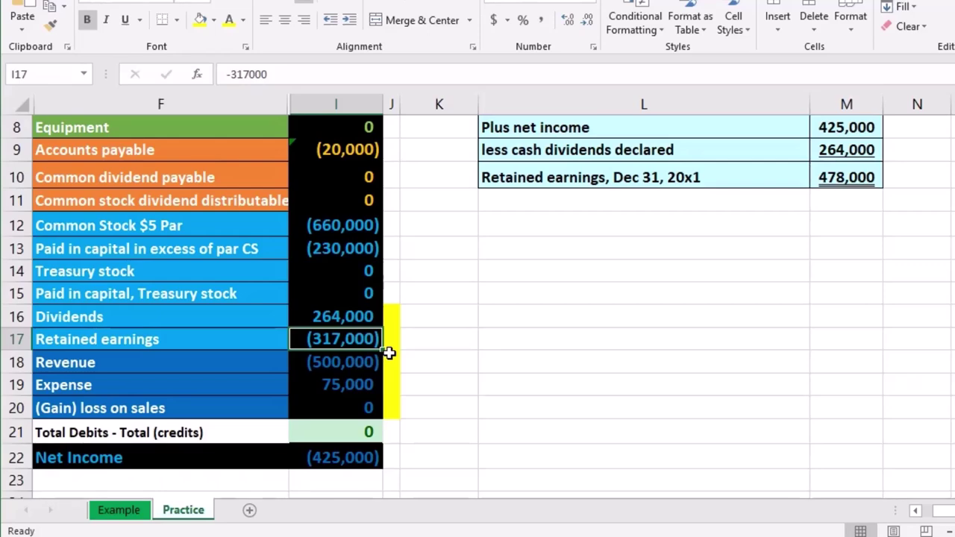
scroll(469, 386, up, 2)
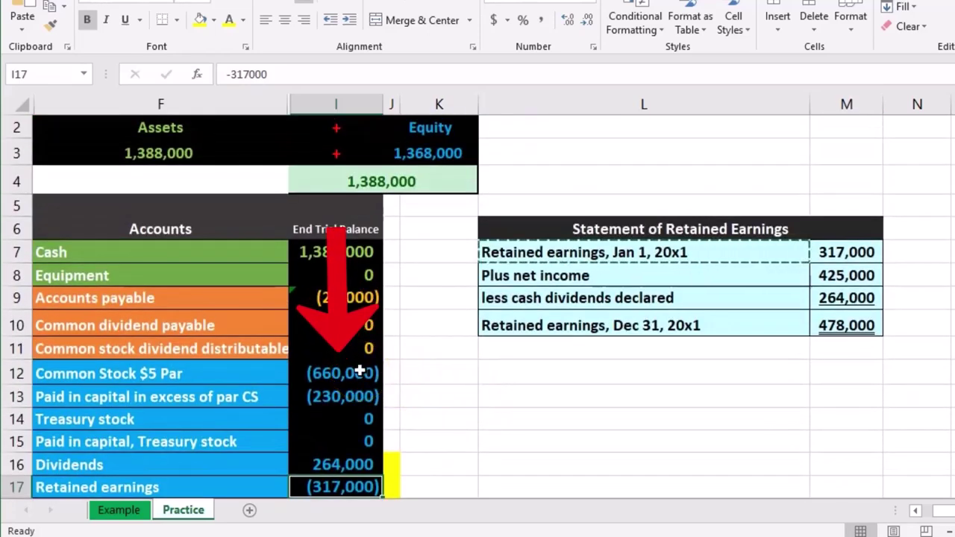
drag(359, 370, 351, 396)
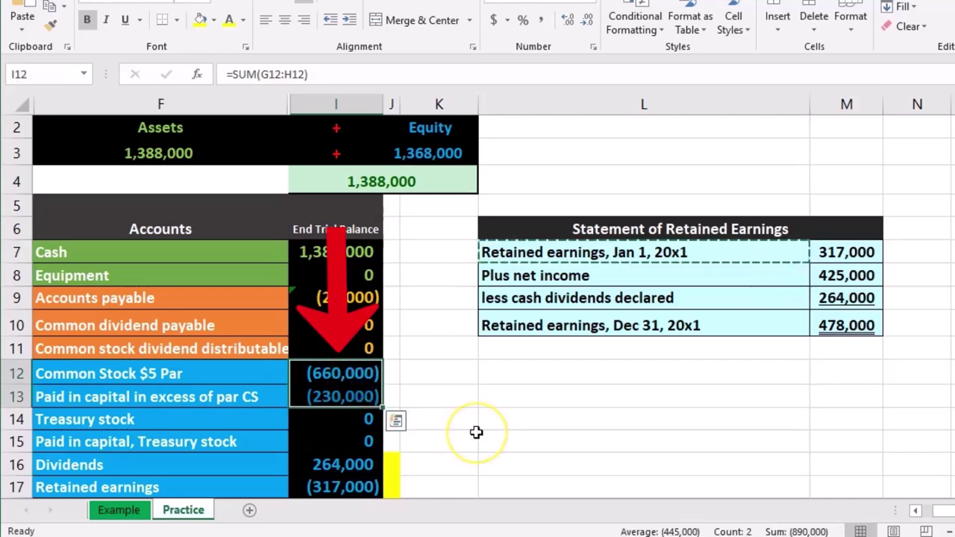